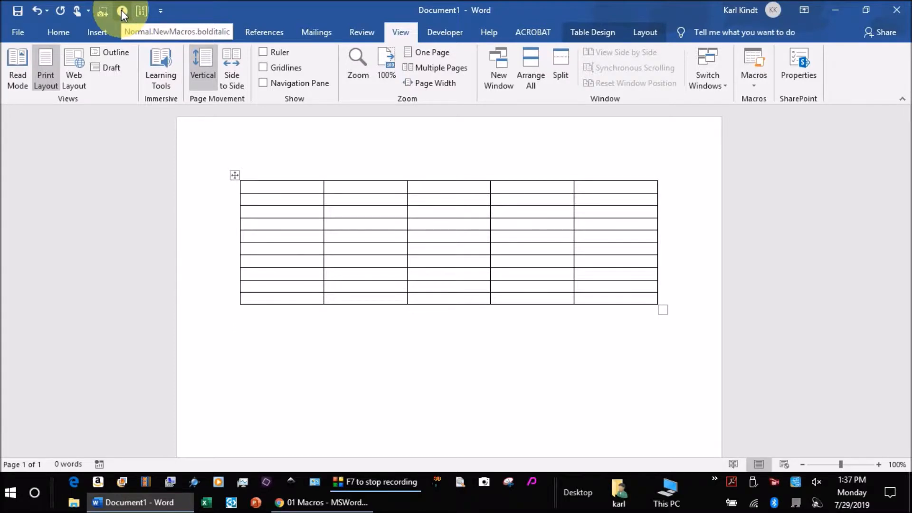
Remove the existing table, try the bolditalic macro on the sample text "dfadfadfadfadfad", and clear that text from the page.
click(122, 14)
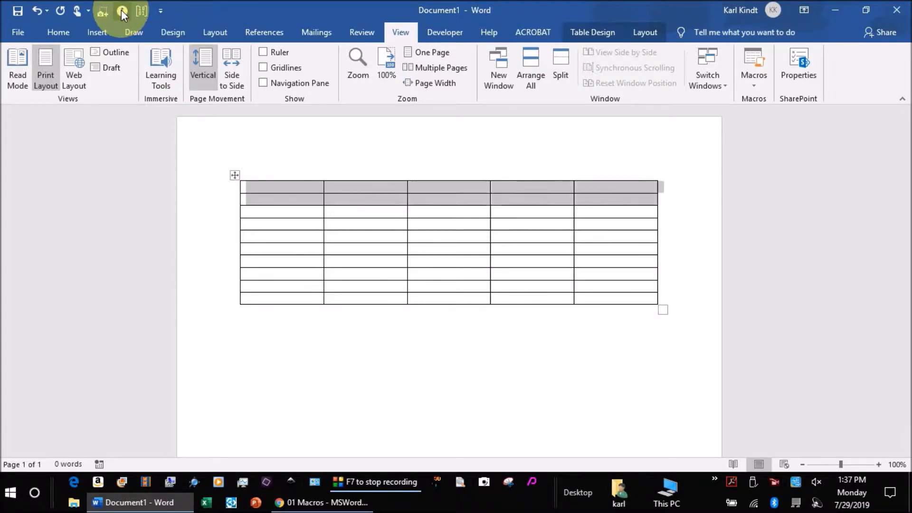
key(BackSpace)
text(dfadfadfadfadfad)
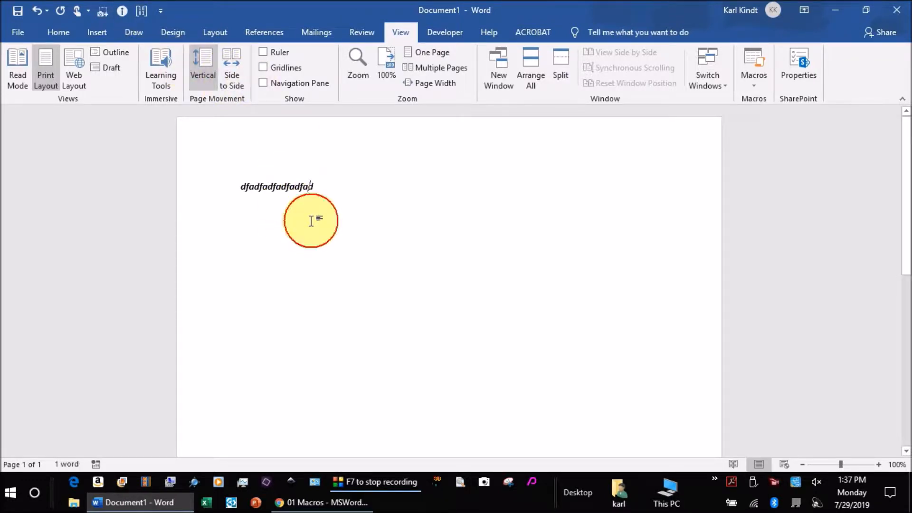
click(210, 197)
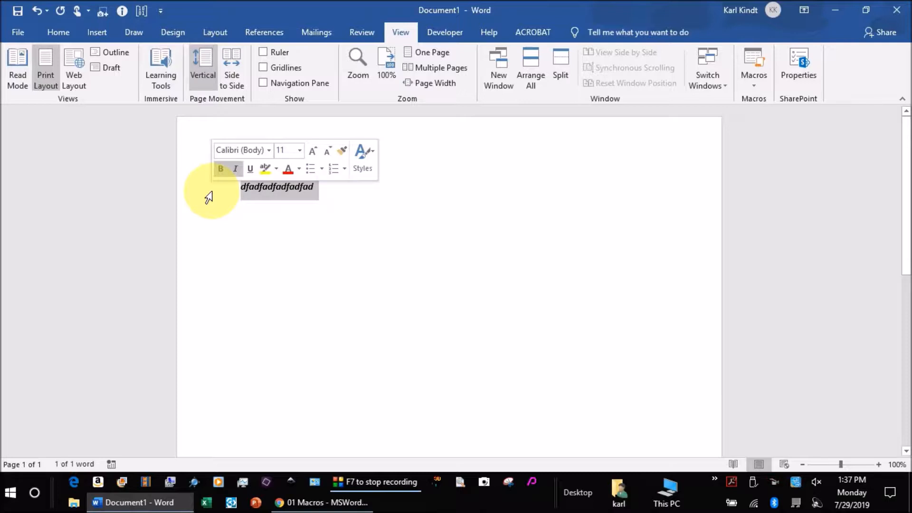
key(Delete)
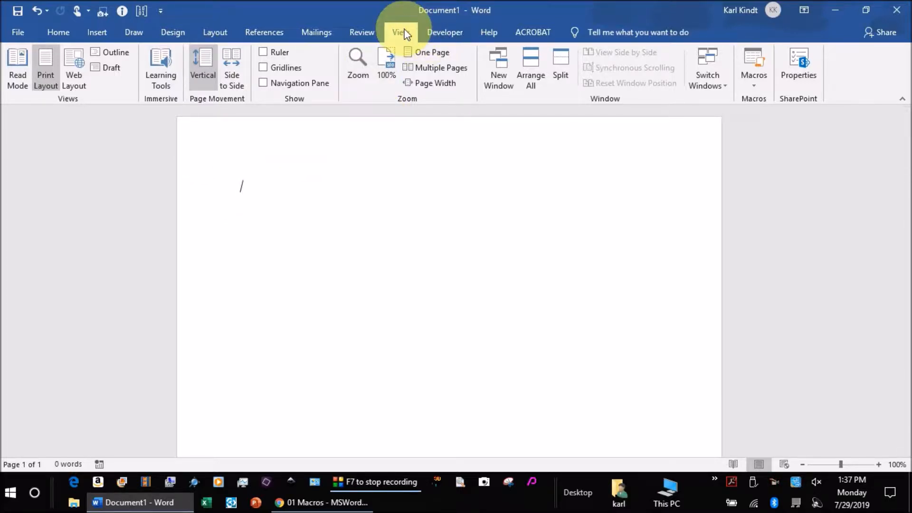
Set up a new macro recording named table5x5, stored in All Documents (Normal.dotm), and assign it to a button.
click(759, 91)
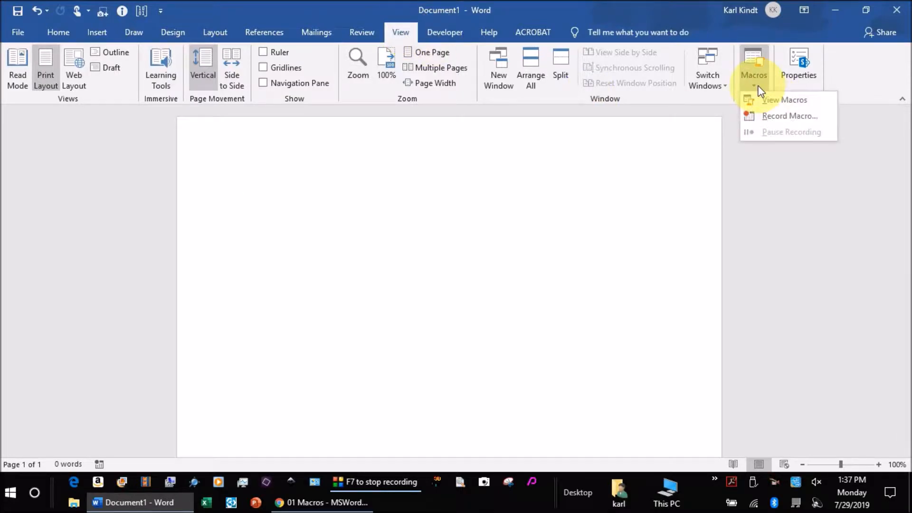
click(765, 117)
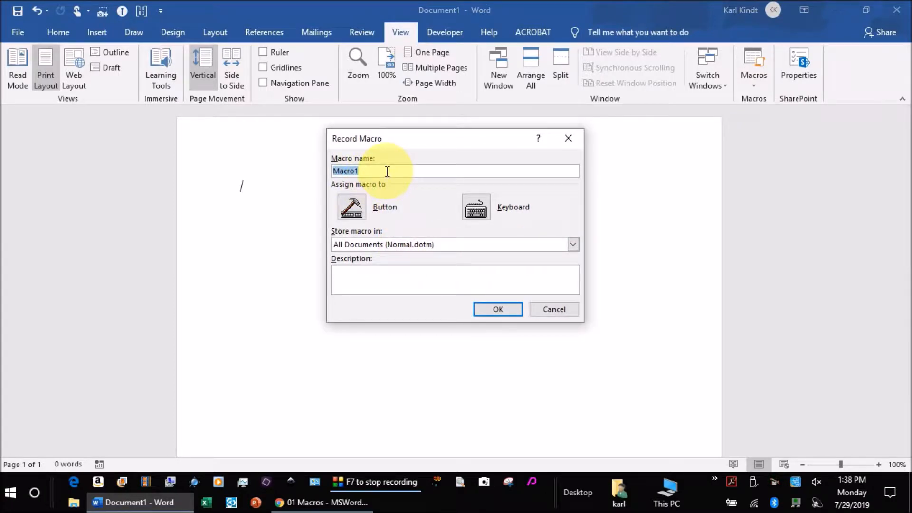
text(table5x5)
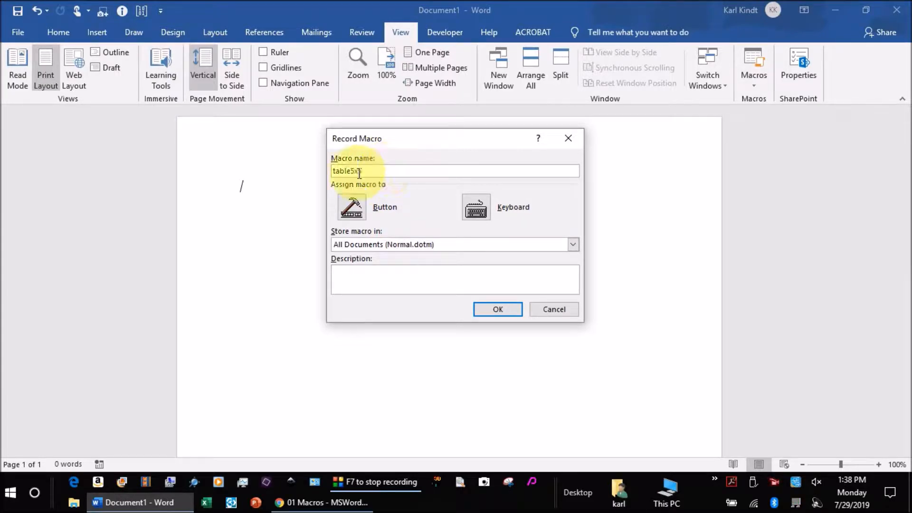
click(356, 212)
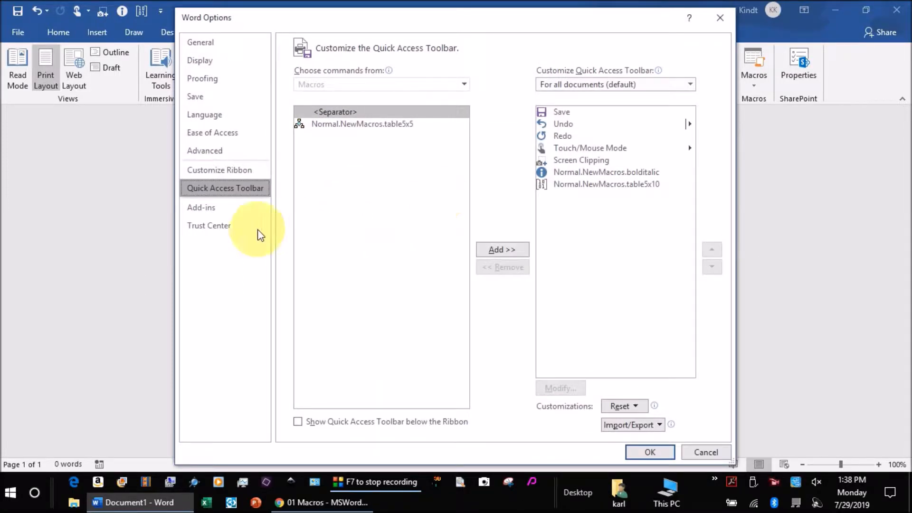
Add the table5x5 macro to the Quick Access Toolbar with the frowning face symbol and begin recording.
click(335, 124)
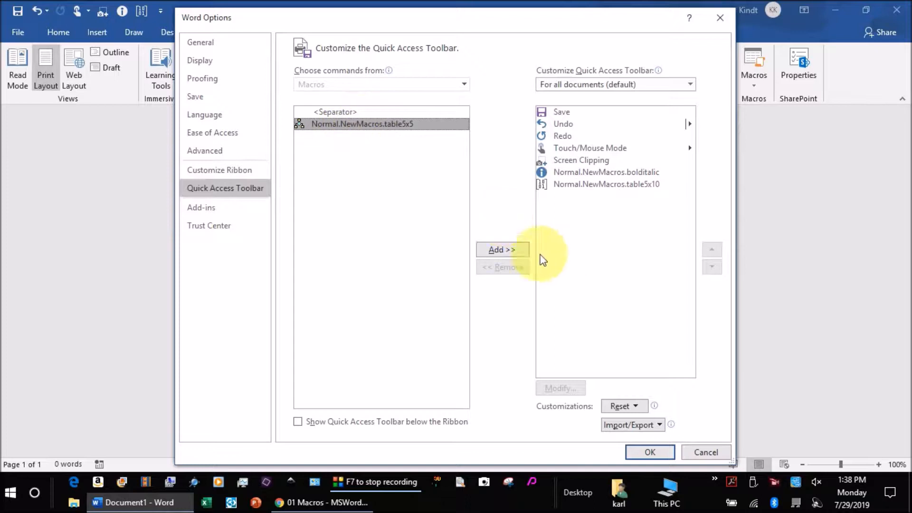
click(507, 252)
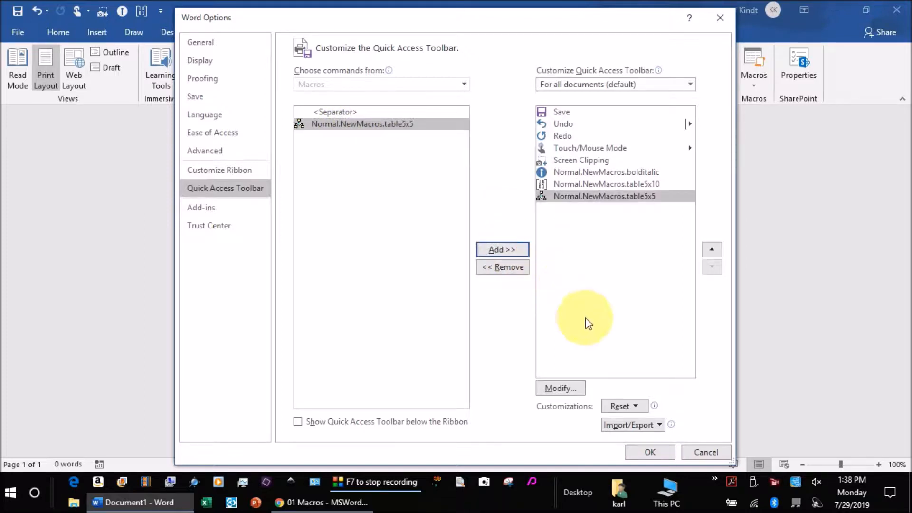
click(563, 197)
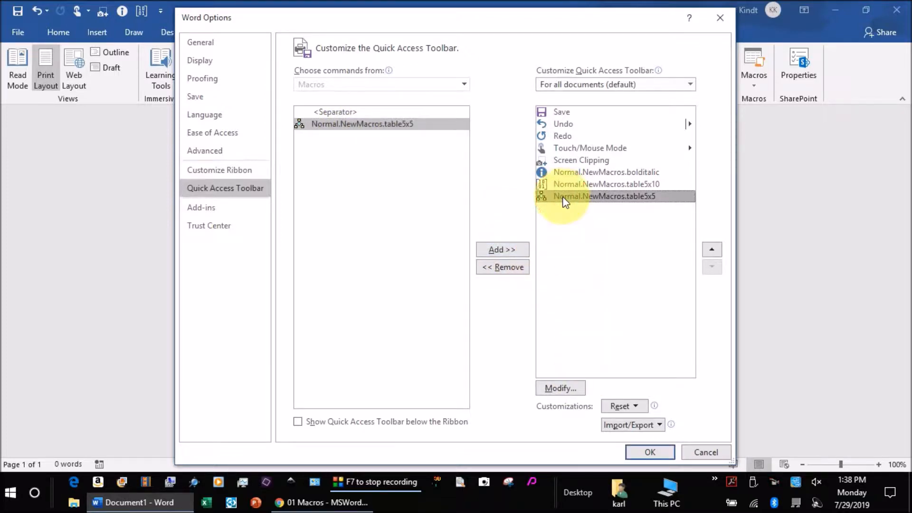
click(565, 388)
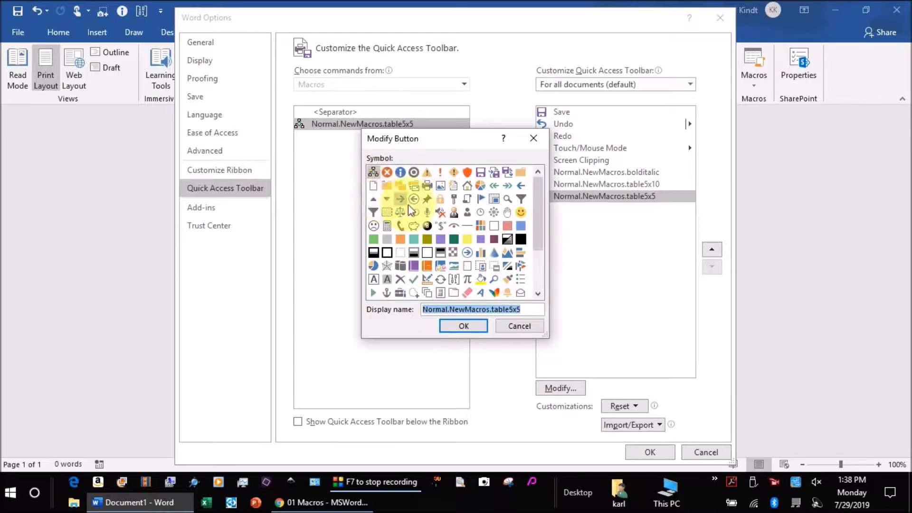
click(374, 226)
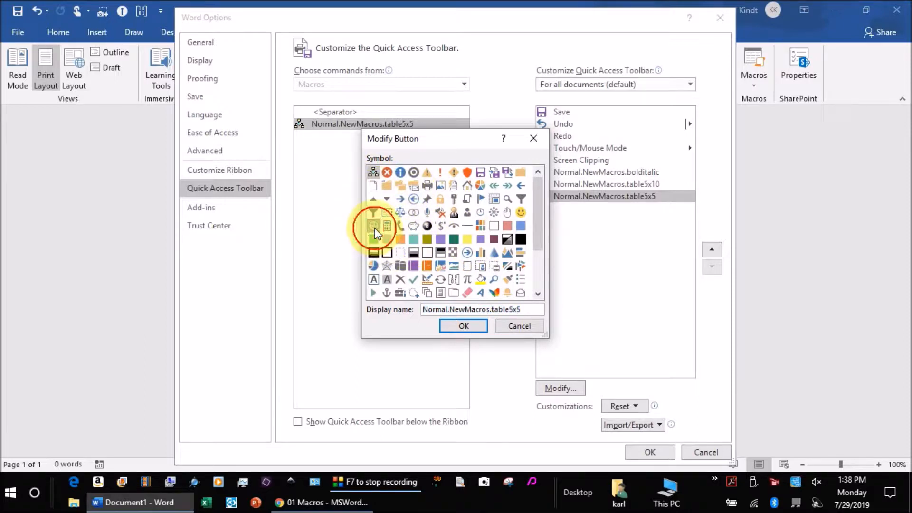
click(476, 328)
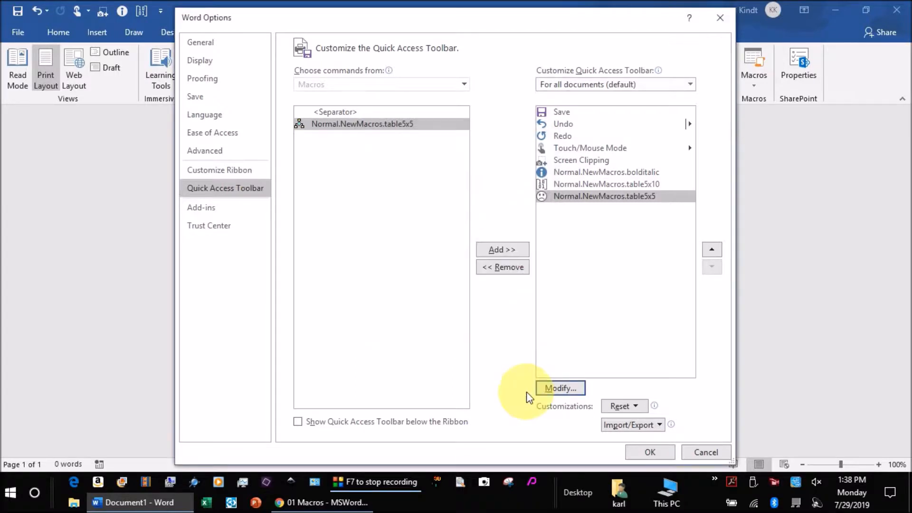
click(658, 451)
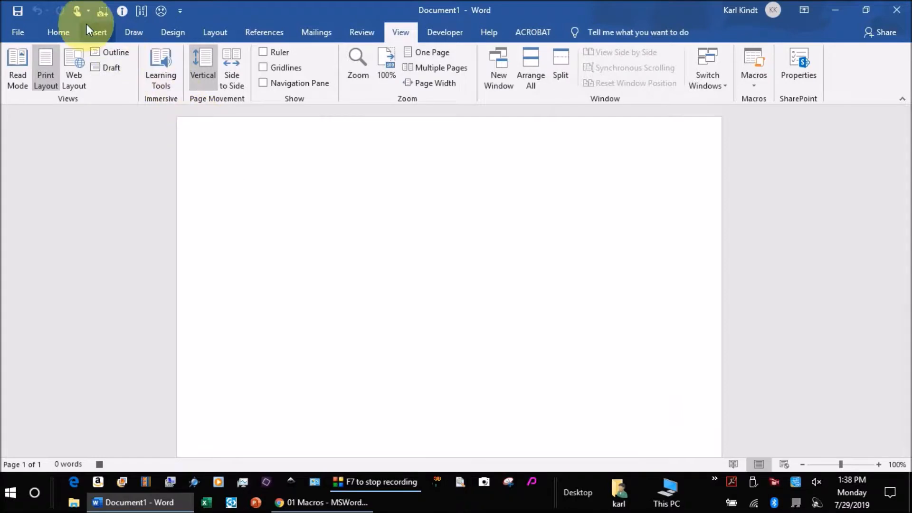
Insert a table of 5 columns by 5 rows as the recorded action and stop the macro recording.
click(97, 35)
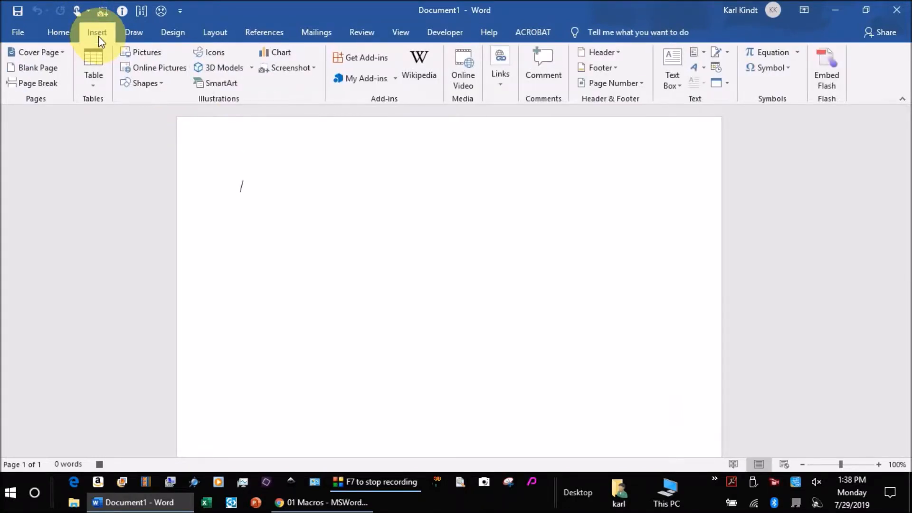
click(94, 85)
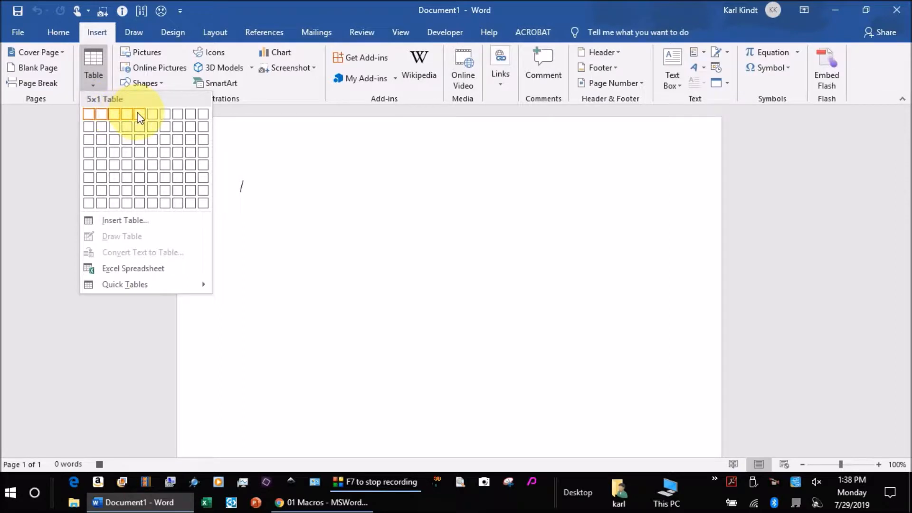
click(137, 163)
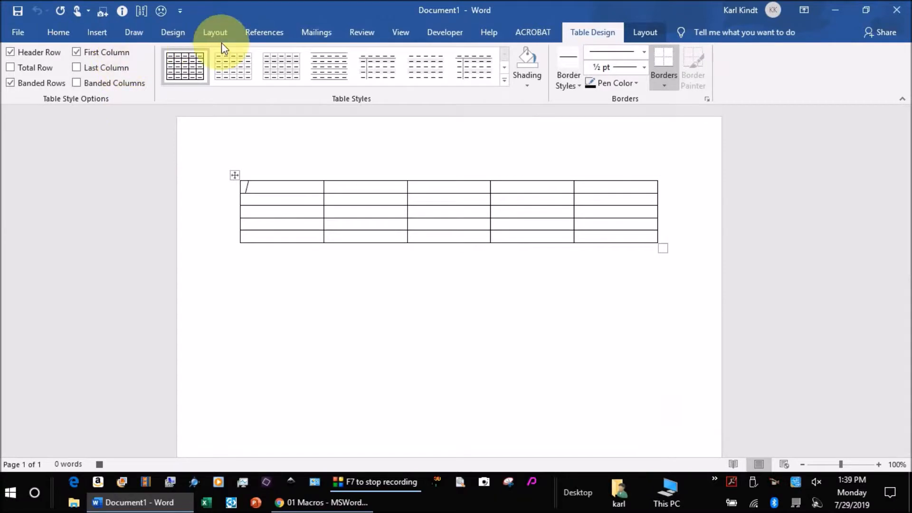
click(401, 32)
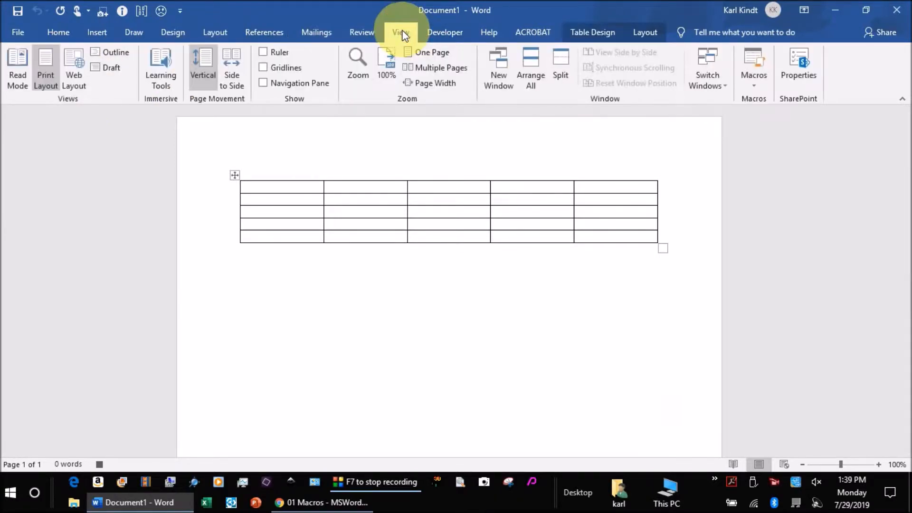
click(759, 86)
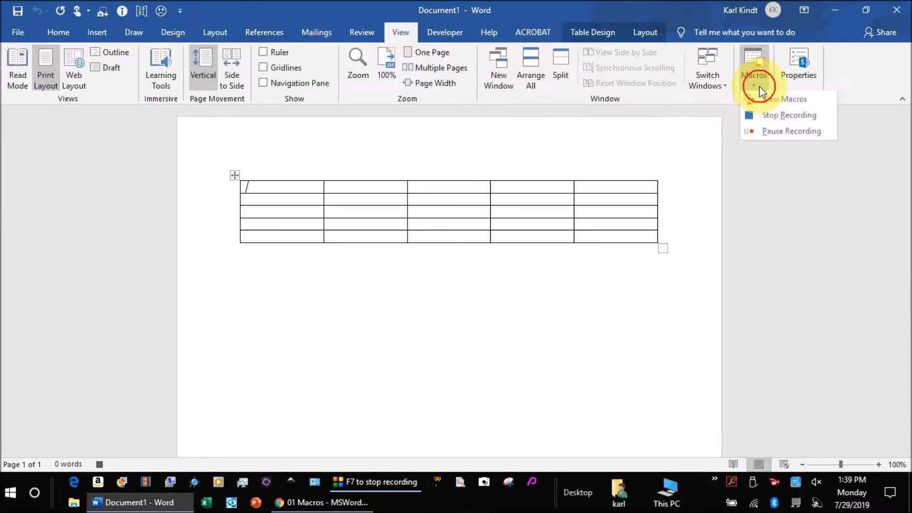
click(771, 119)
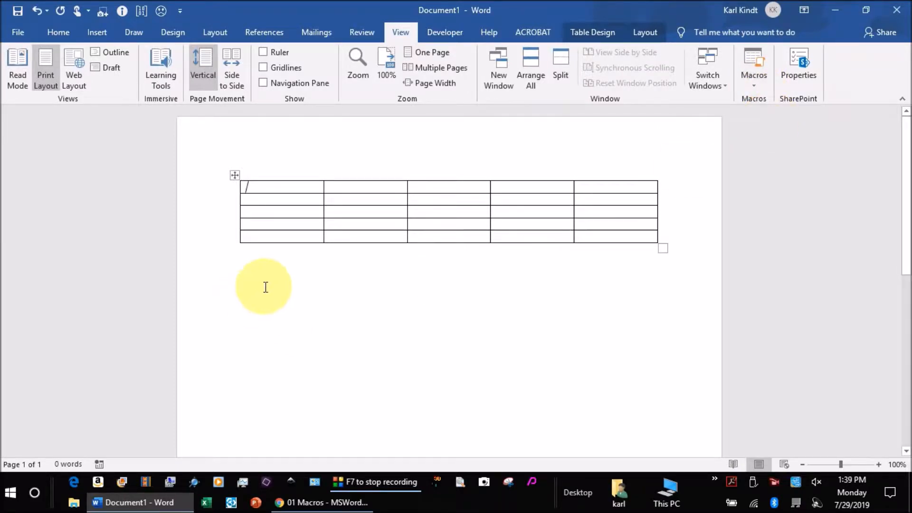
Run the table5x5 macro below the first table and place the cursor on the line under the new table.
click(288, 276)
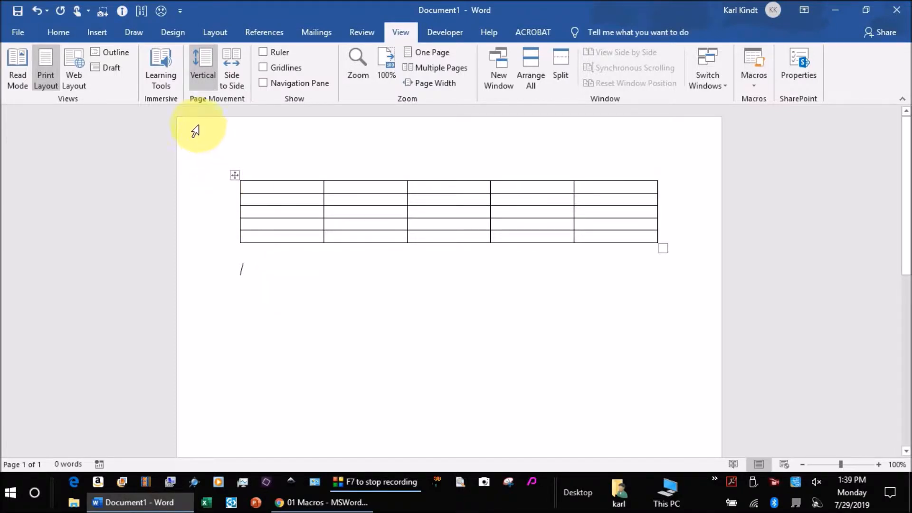
click(162, 11)
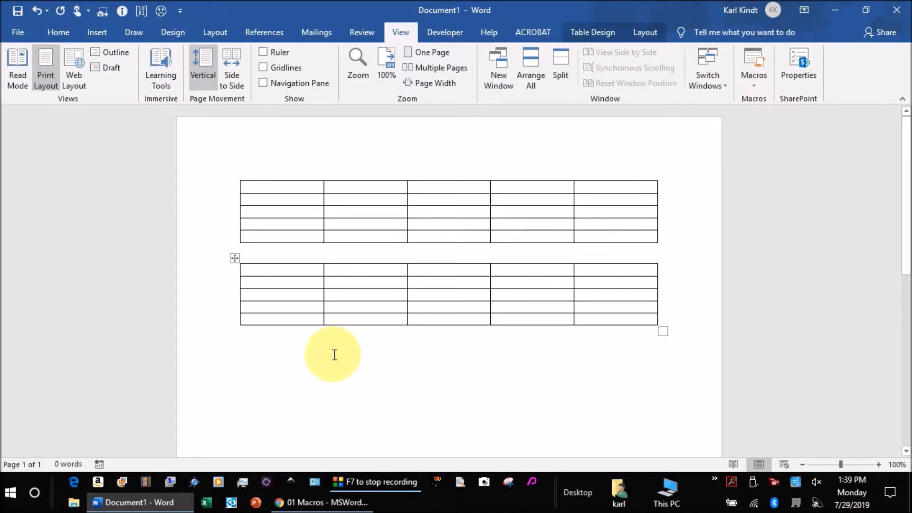
click(684, 329)
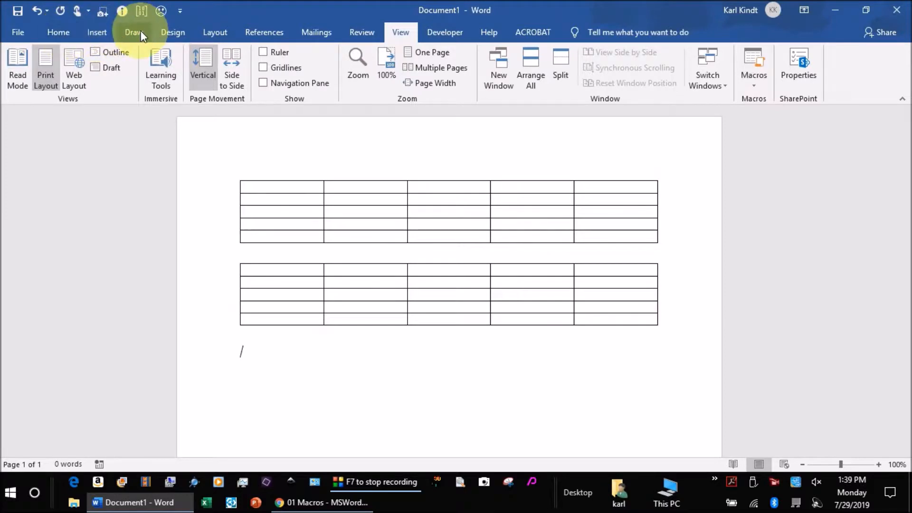
Set up another macro recording named signoff, stored in All Documents (Normal.dotm), and assign it to a button.
click(758, 86)
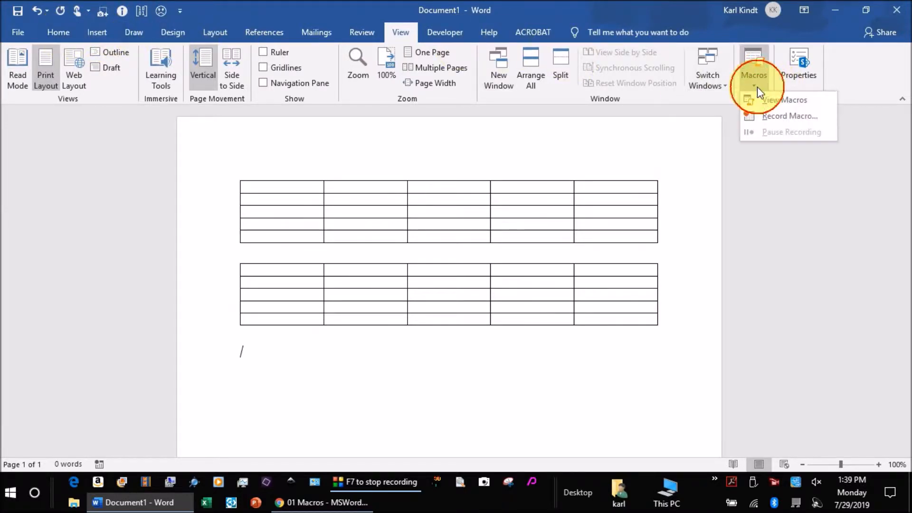
click(765, 116)
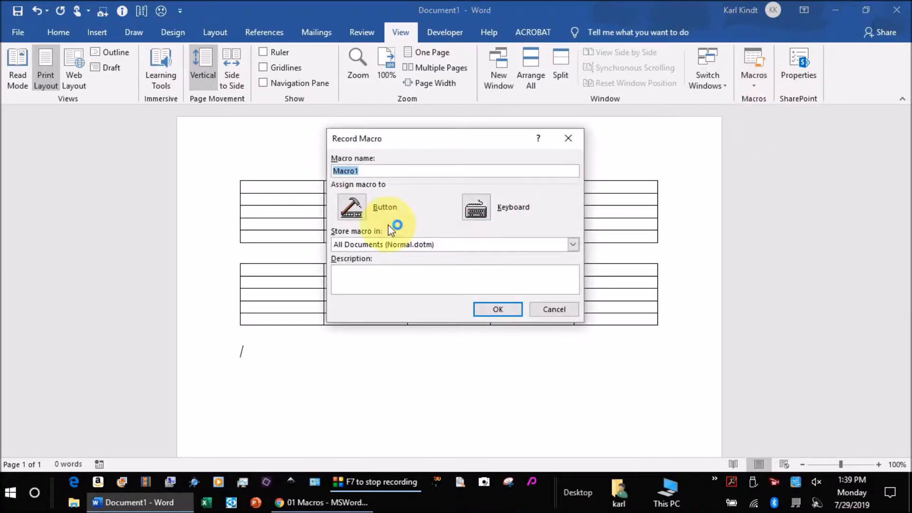
text(signf)
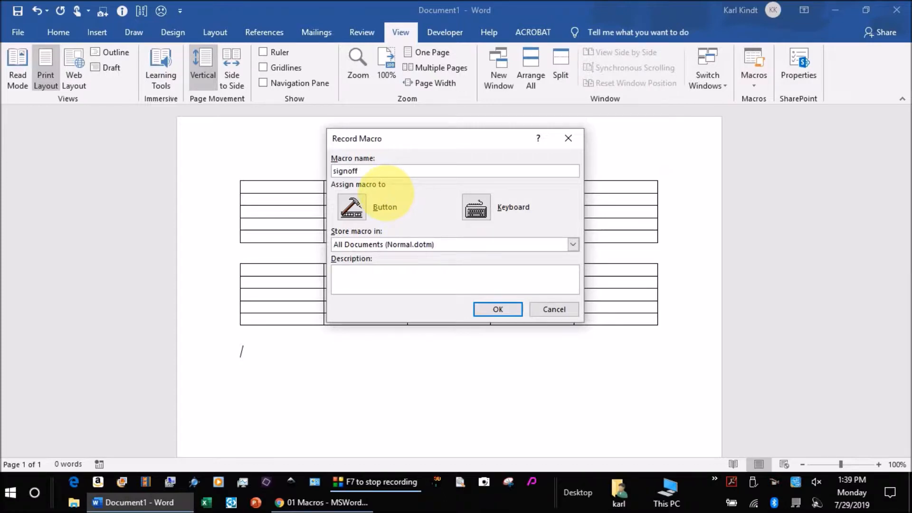
click(350, 205)
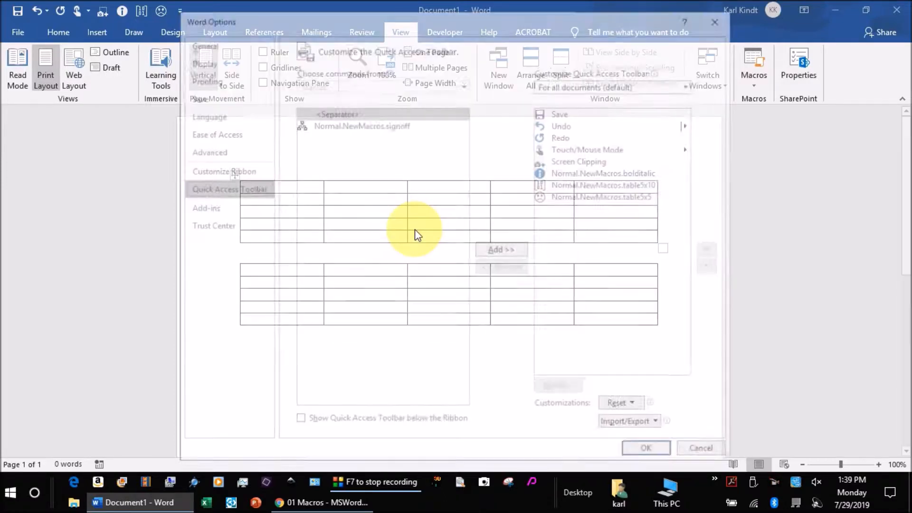
Add the signoff macro to the Quick Access Toolbar with the check mark symbol and begin recording.
click(360, 125)
click(502, 250)
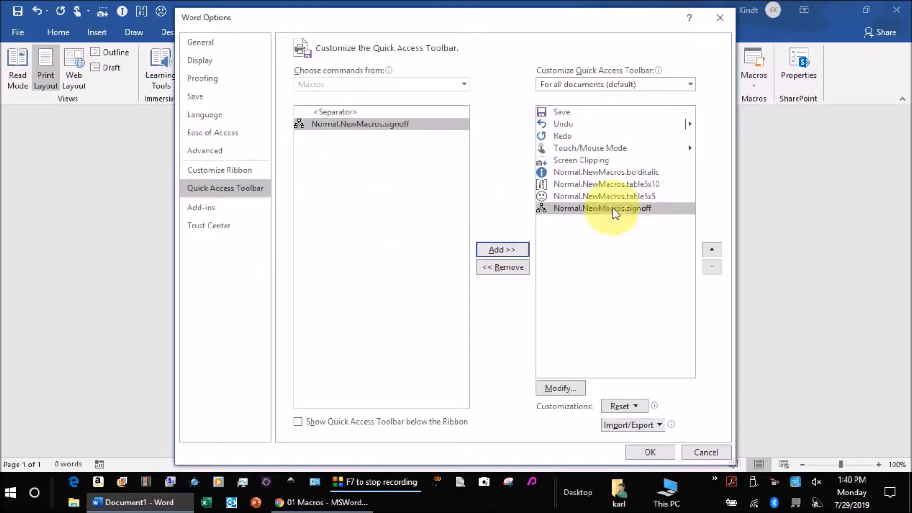
click(561, 388)
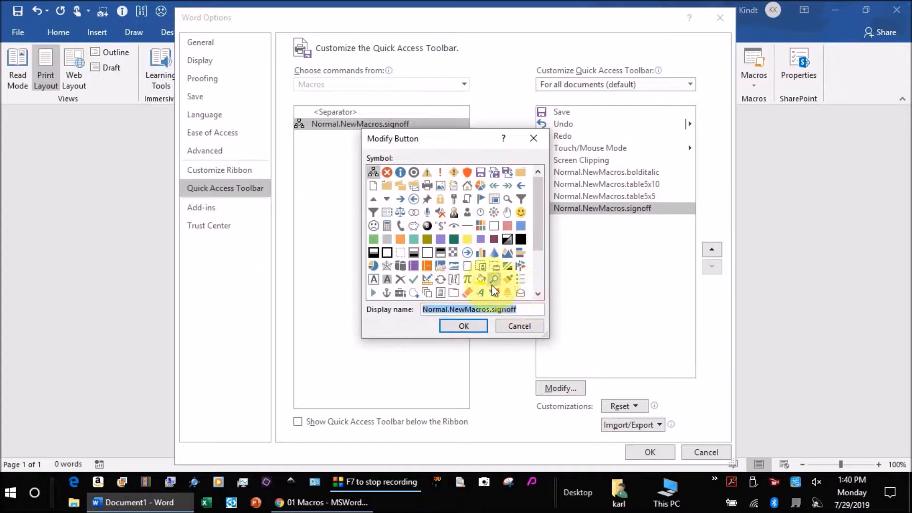
click(413, 280)
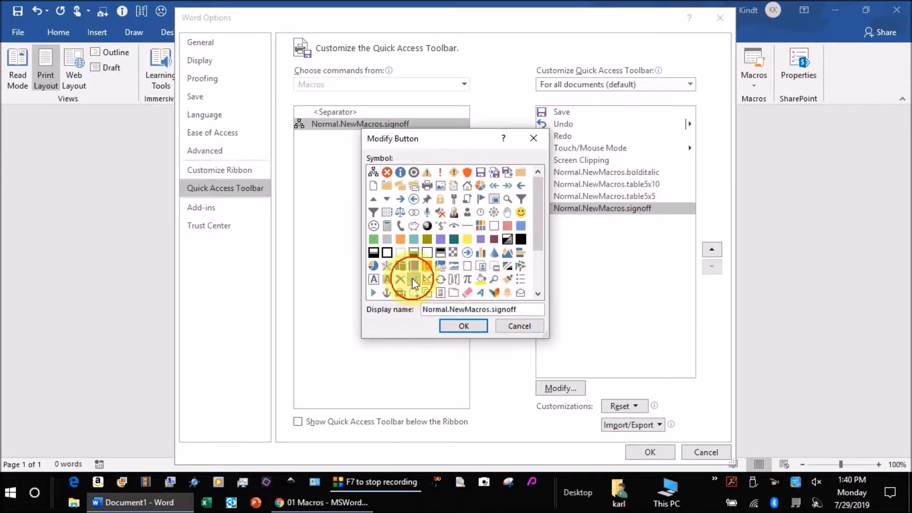
click(464, 326)
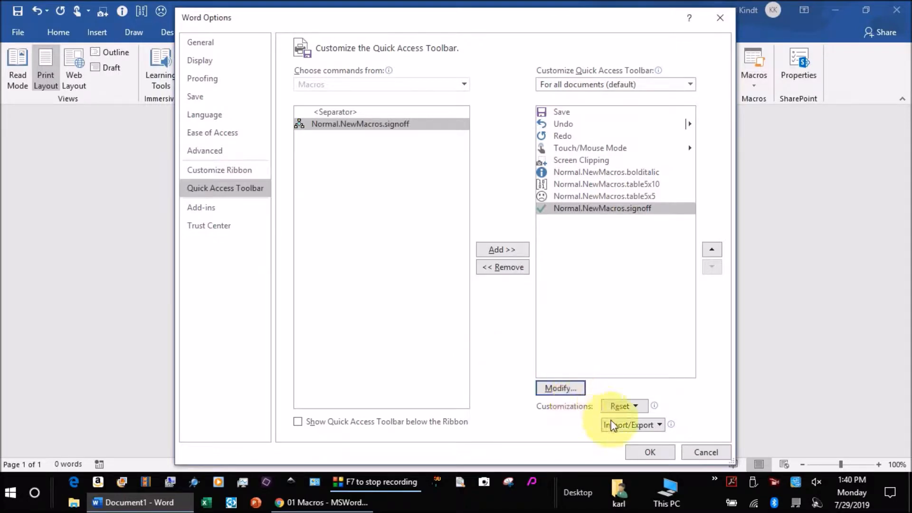
click(650, 453)
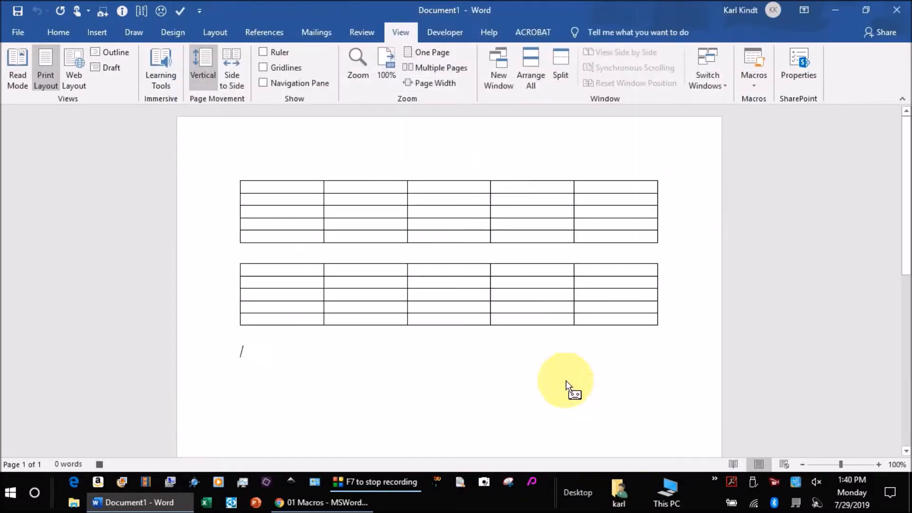
Enter the closing "Sincerely yours," below the second table, followed by a blank paragraph and the sender's full name.
text(Sincerely yours,)
key(Return)
key(Return)
text(Karl M. Kindt III)
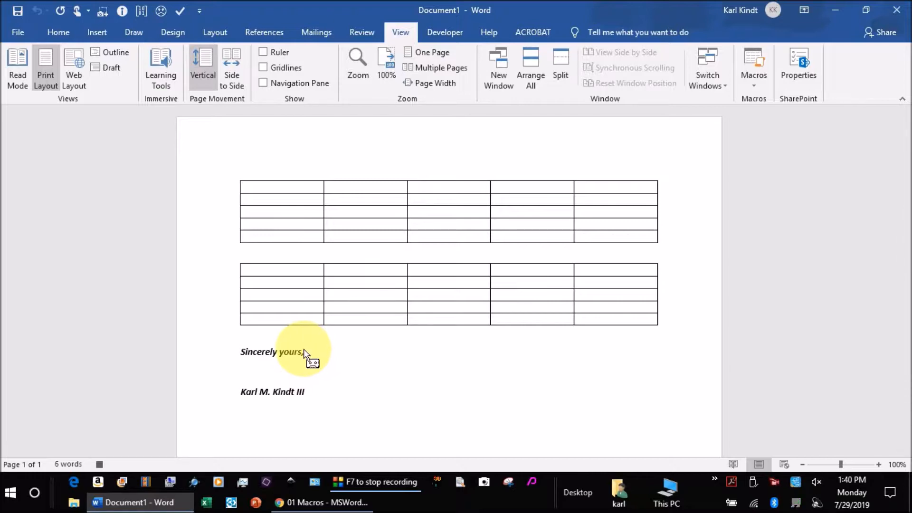
drag(310, 395, 236, 341)
drag(306, 396, 295, 395)
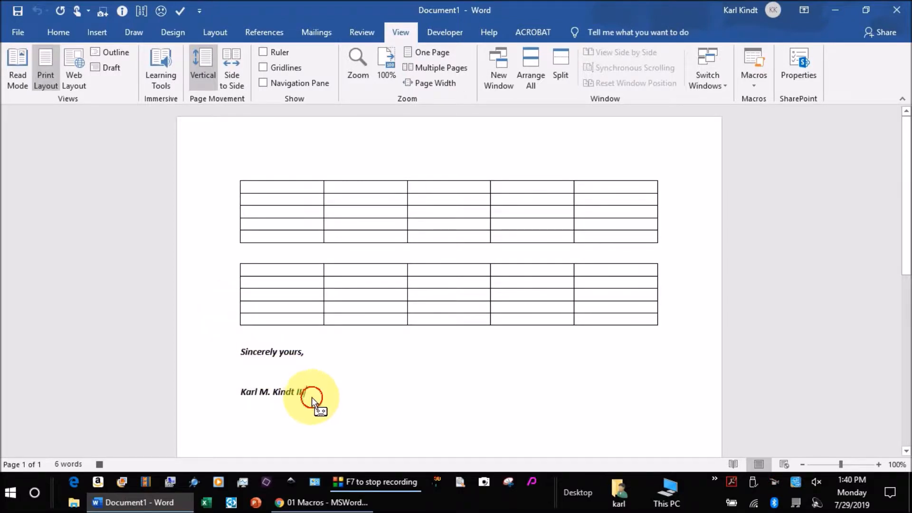
Format the whole sign-off, from "Sincerely yours," through the sender's name, in the AR DECODE font at size 14.
key(shift+Home)
key(shift+Up)
key(shift+Up)
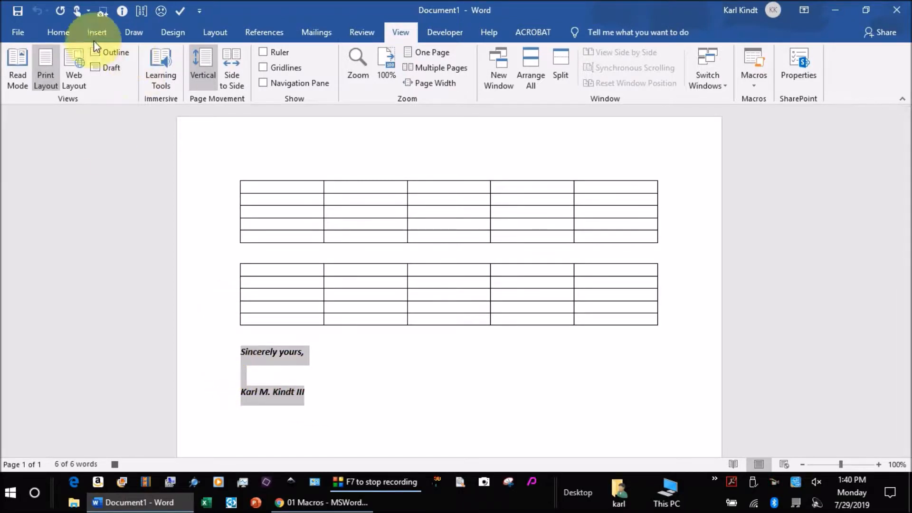
click(52, 34)
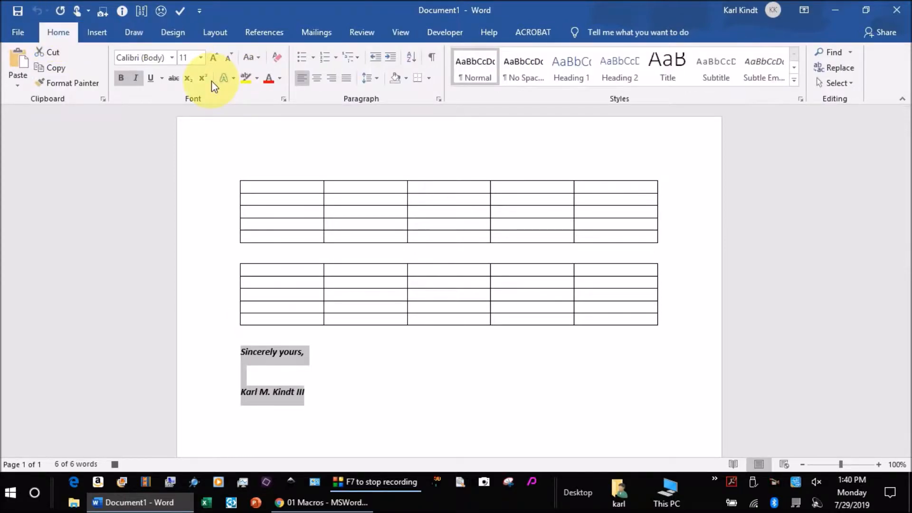
click(173, 57)
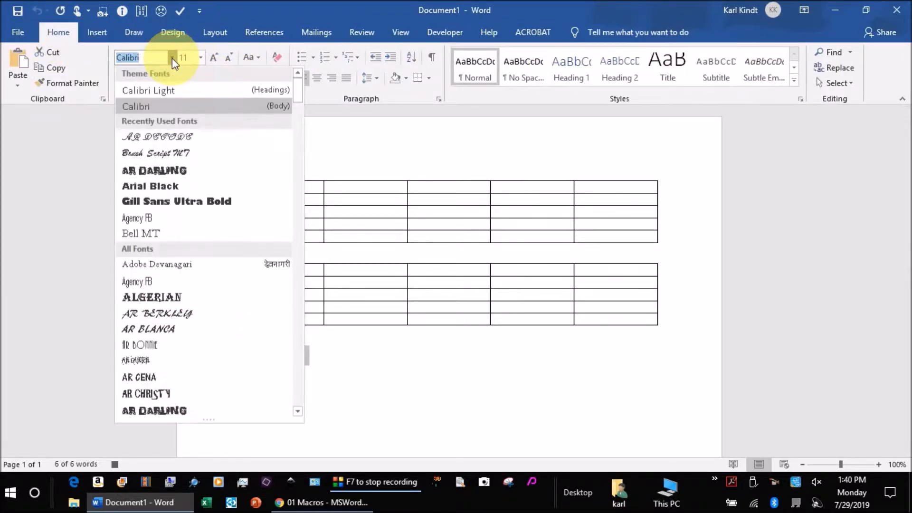
click(171, 140)
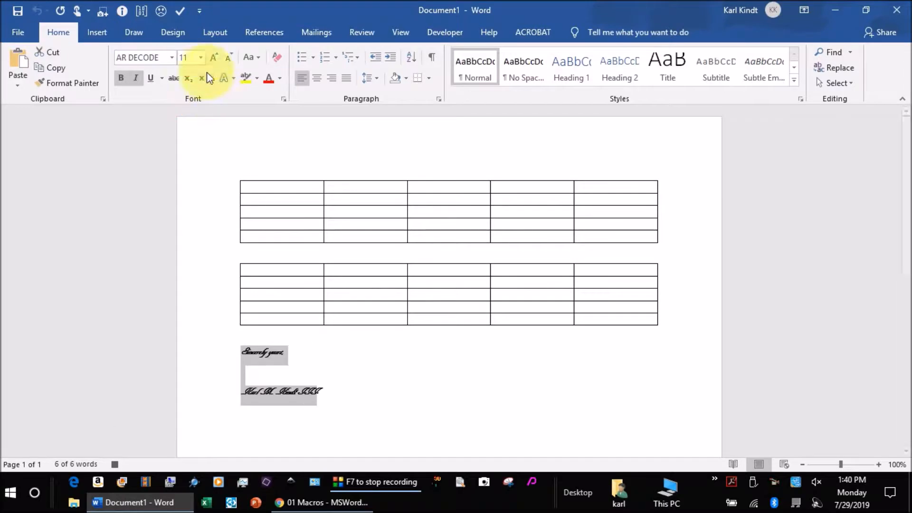
click(200, 60)
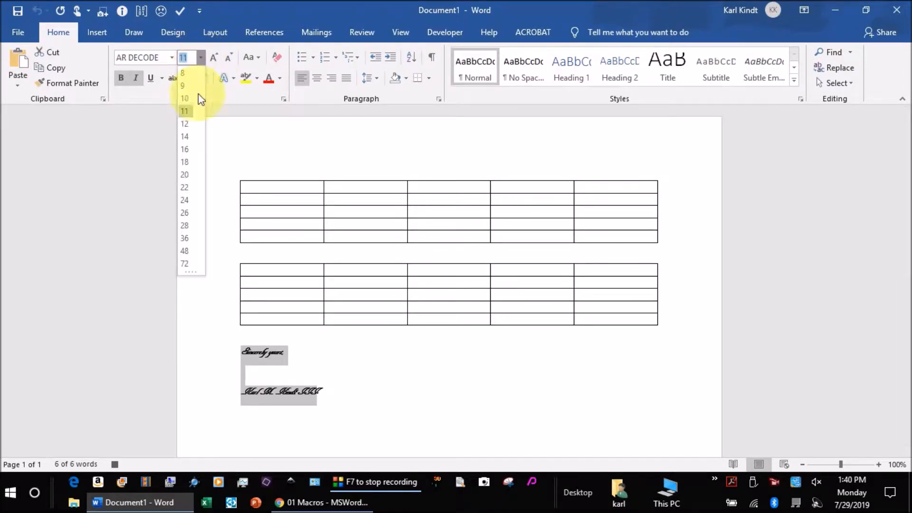
click(190, 138)
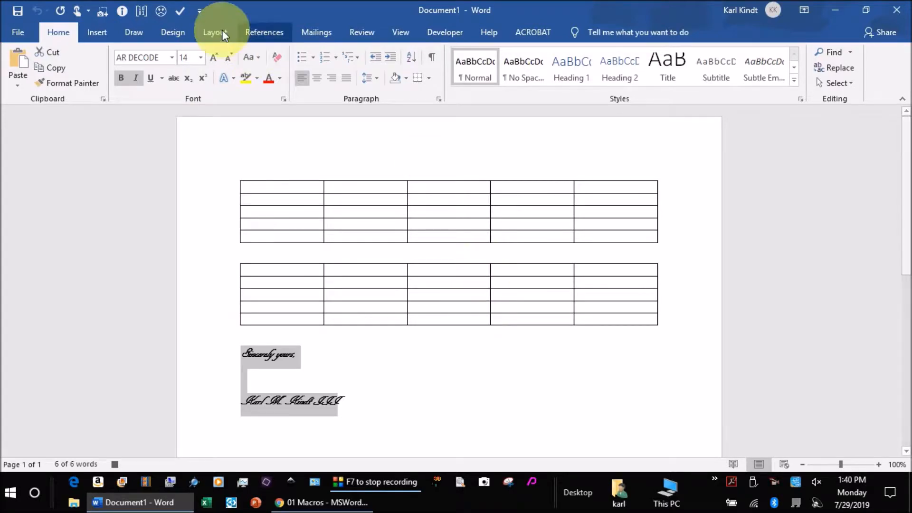
Stop recording the signoff macro.
click(403, 32)
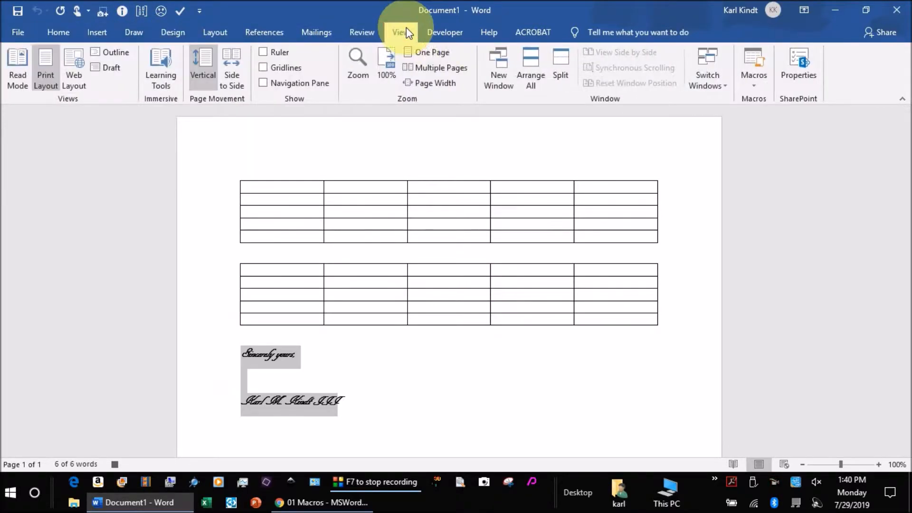
click(754, 86)
click(763, 117)
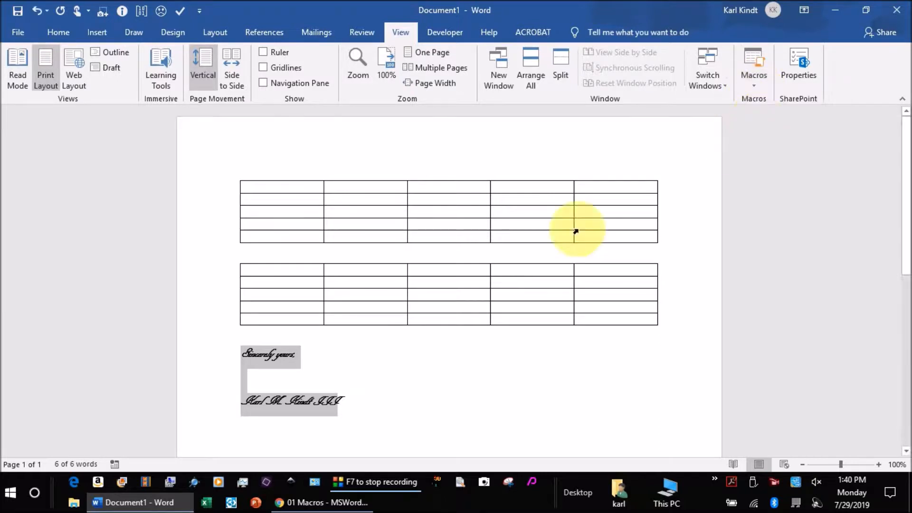
Add a new paragraph after the sender's name and run the signoff macro there from its check mark button.
click(375, 394)
key(Return)
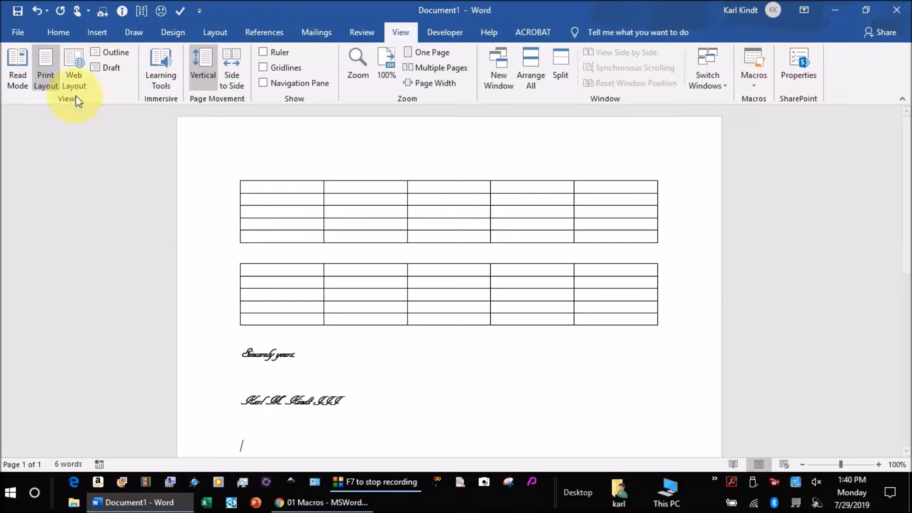
click(179, 12)
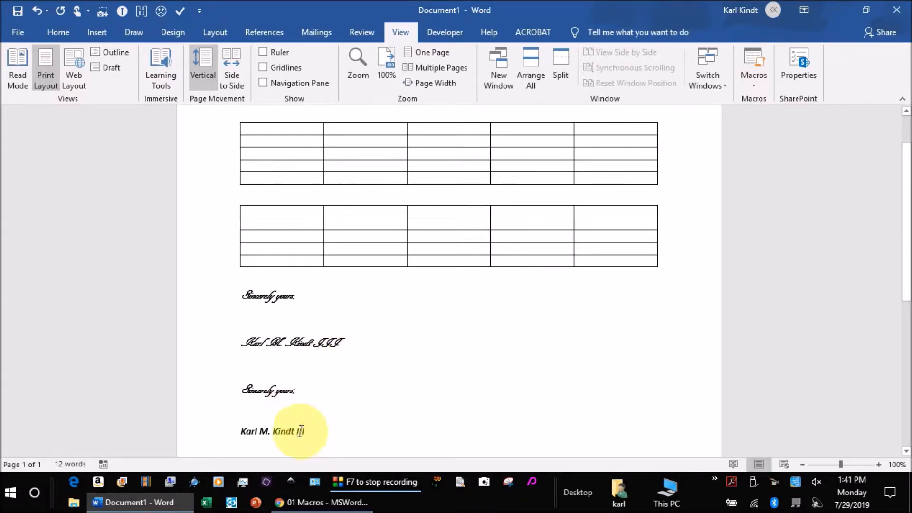
Compare the formatting of the sender's name in the macro-generated sign-off with the name in the original sign-off.
drag(306, 433, 234, 432)
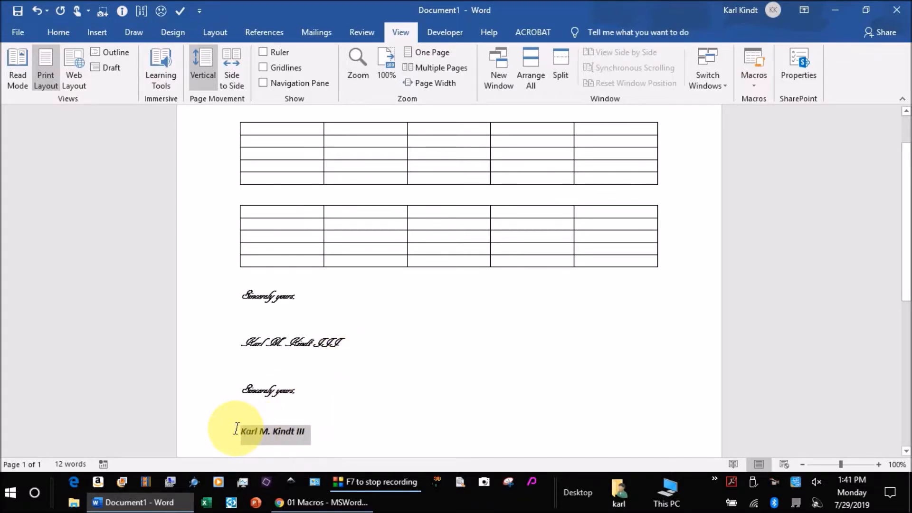
click(434, 315)
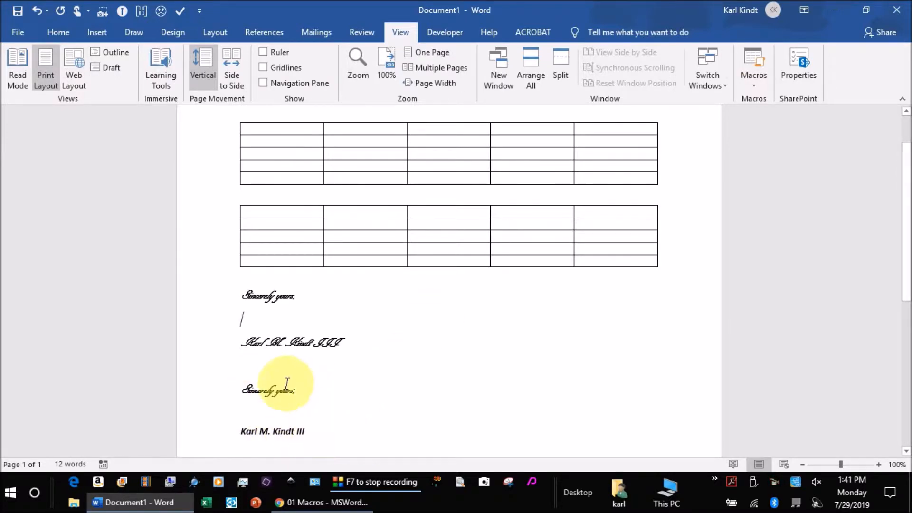
drag(354, 345, 245, 341)
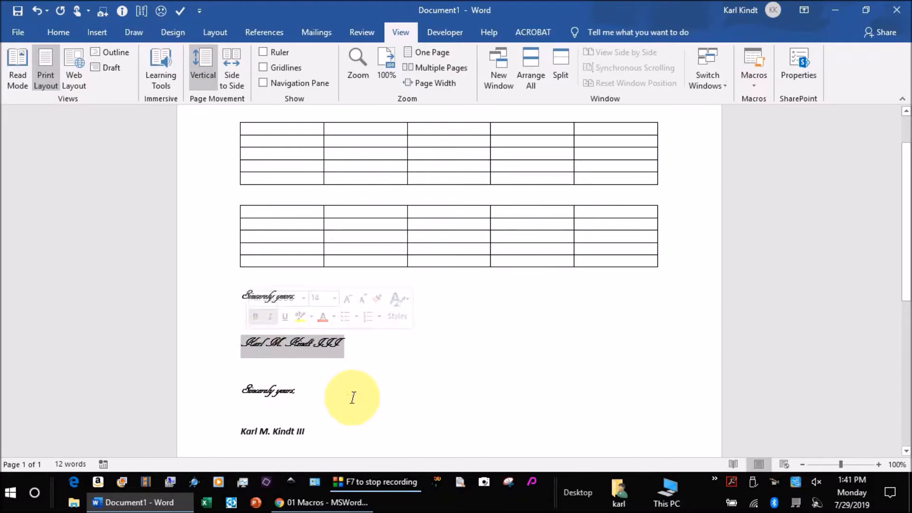
click(348, 422)
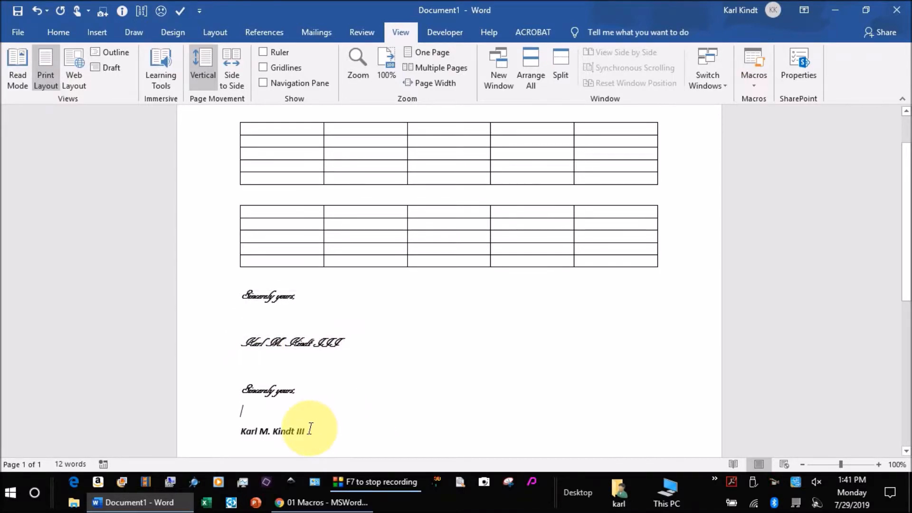
Start a new paragraph below the second sign-off and set up a macro recording named signoff2, assigned to a button.
click(345, 347)
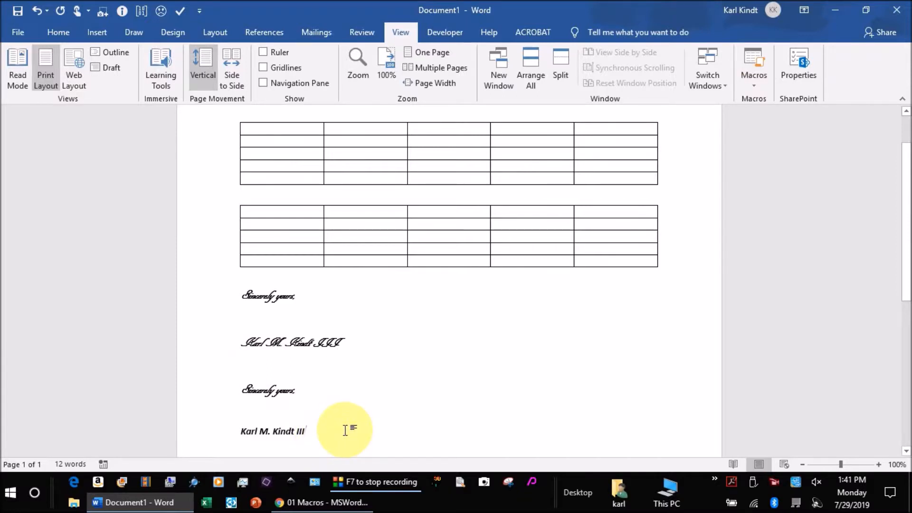
key(Return)
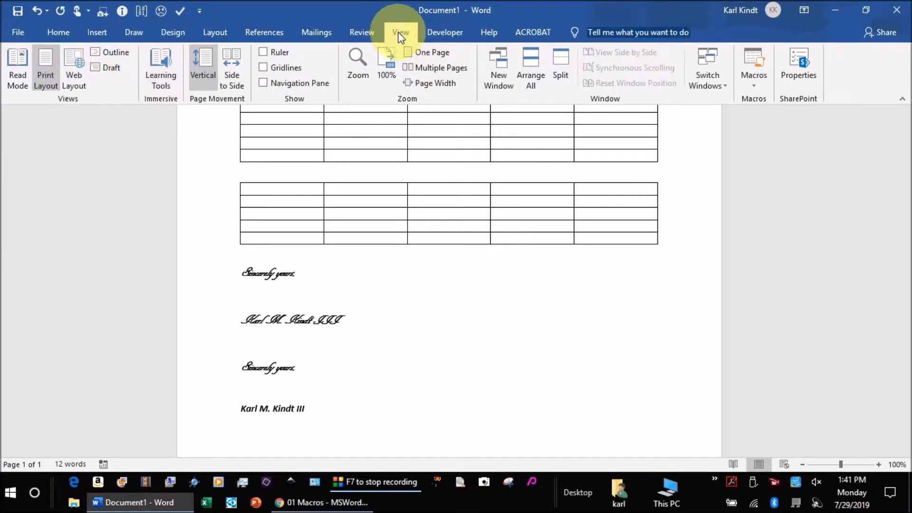
click(754, 82)
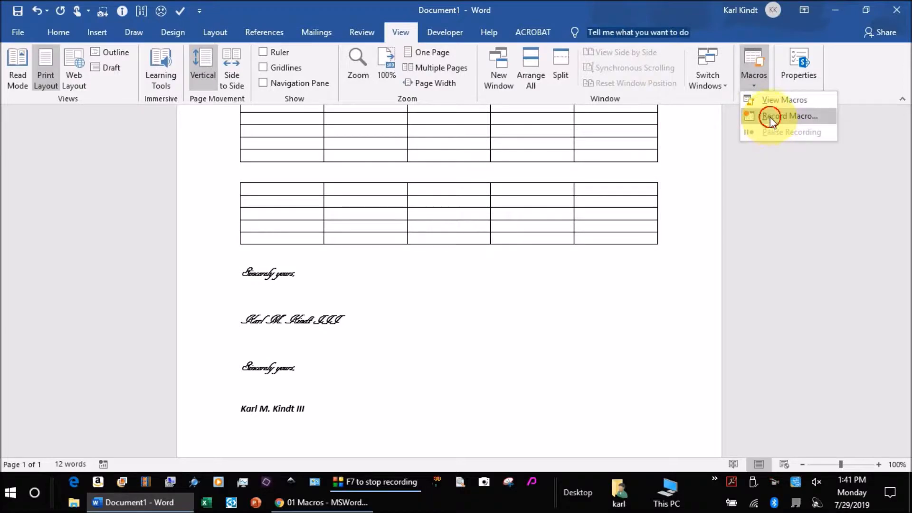
click(772, 118)
click(357, 215)
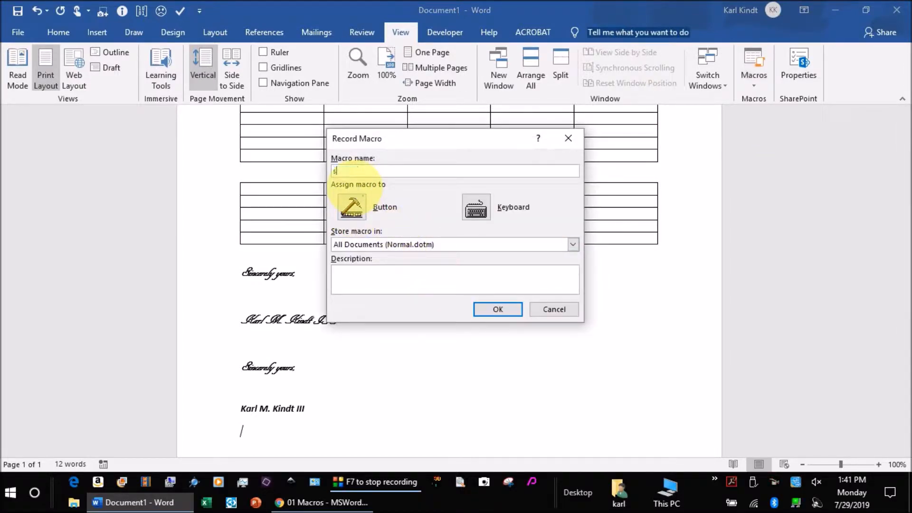
text(signoff2)
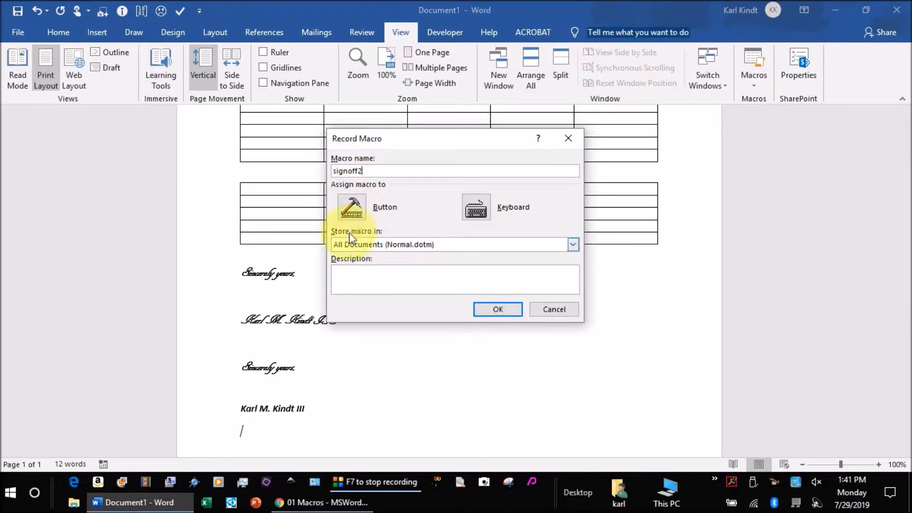
click(357, 218)
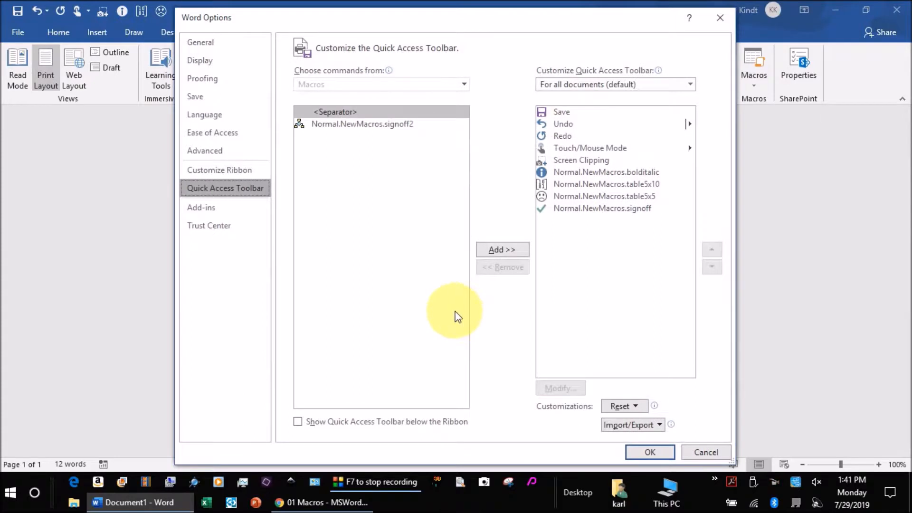
Add the signoff2 macro to the Quick Access Toolbar with the solid funnel symbol and begin recording.
click(345, 130)
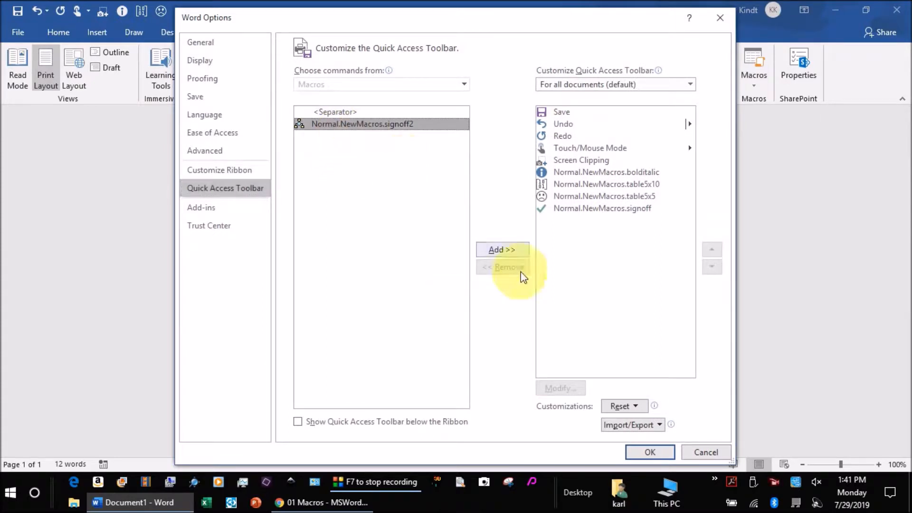
click(502, 249)
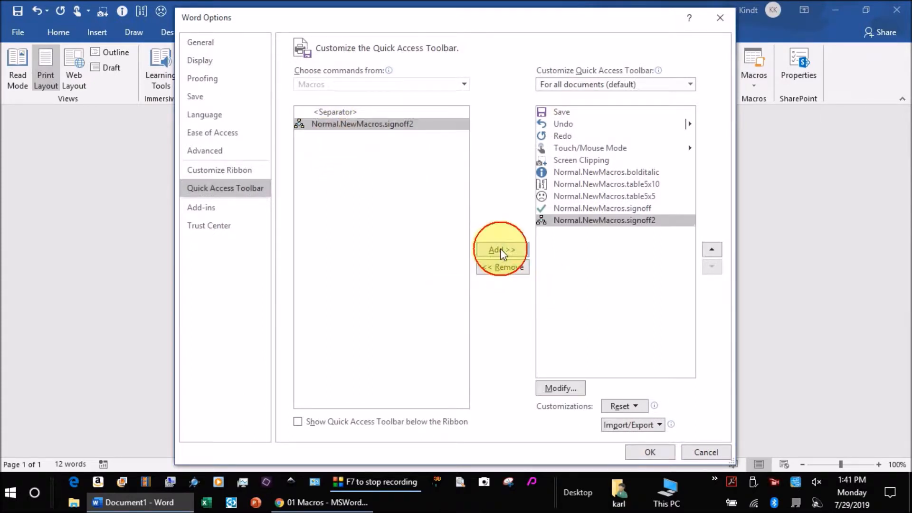
click(568, 388)
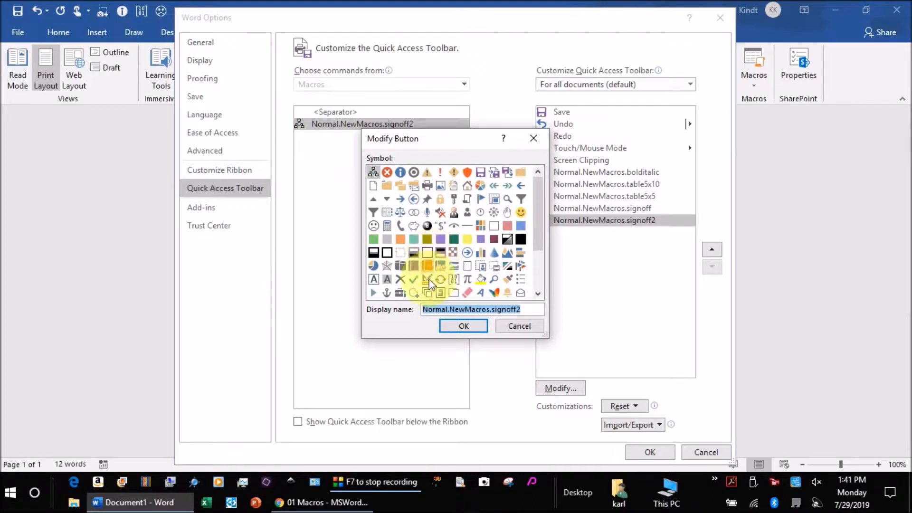
click(373, 213)
click(465, 326)
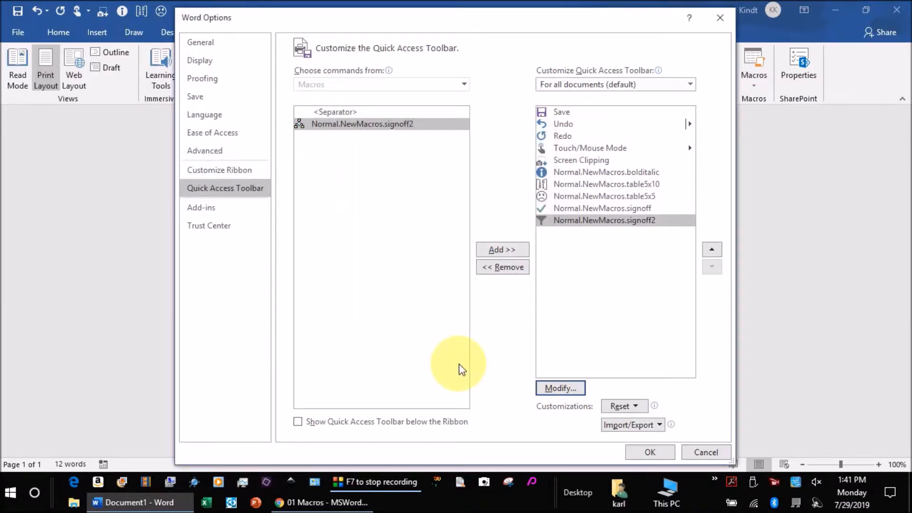
click(649, 453)
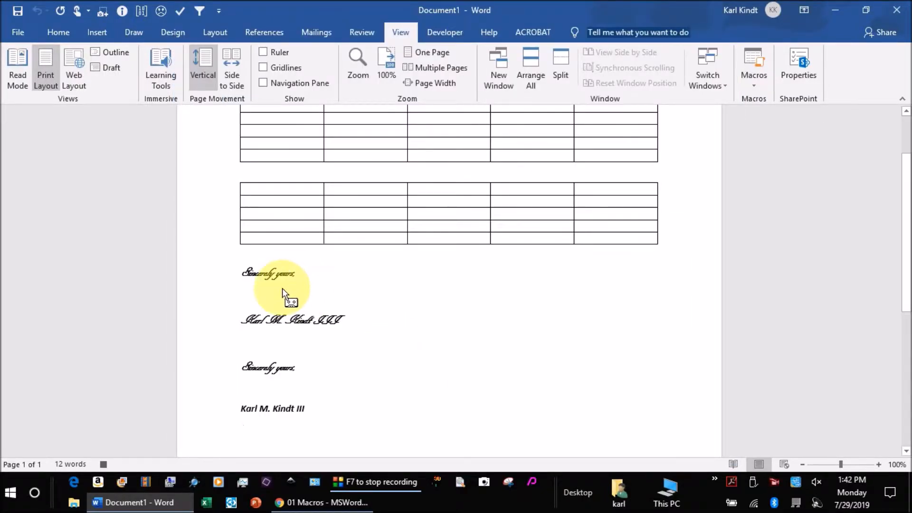
Set the font to AR DECODE and enter "Sincerely yours," followed by the sender's full name on its own line, ending with a new paragraph.
click(59, 33)
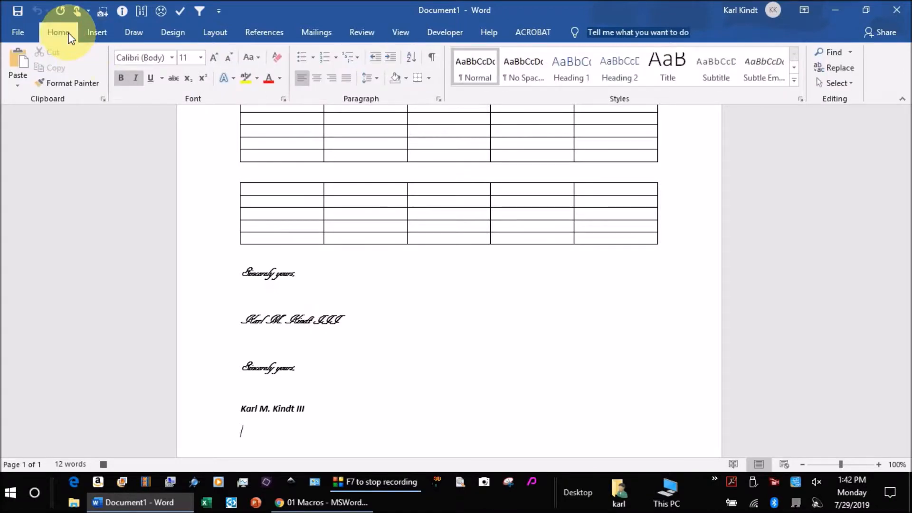
click(172, 57)
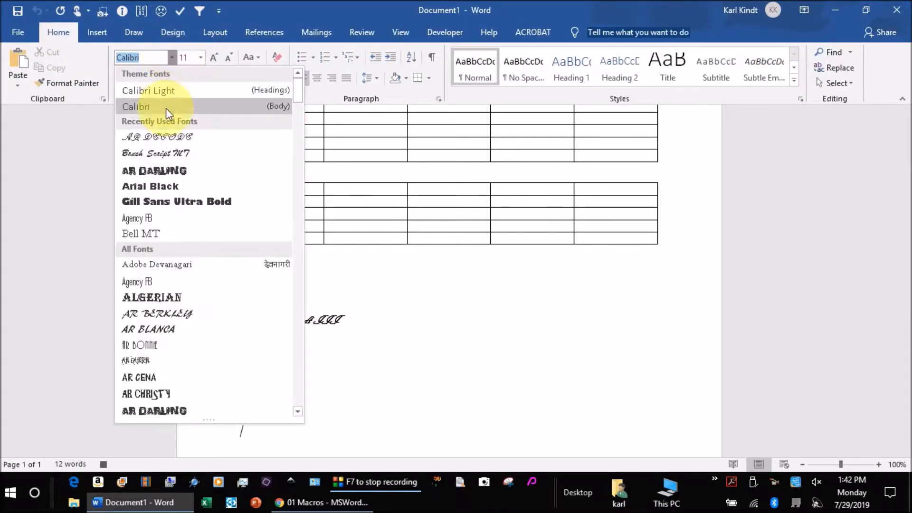
click(156, 137)
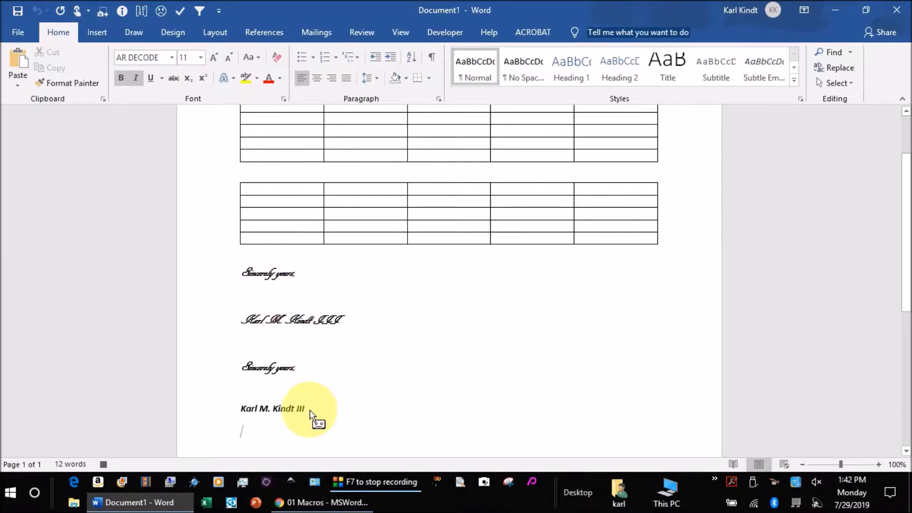
text(Sincerely yours,)
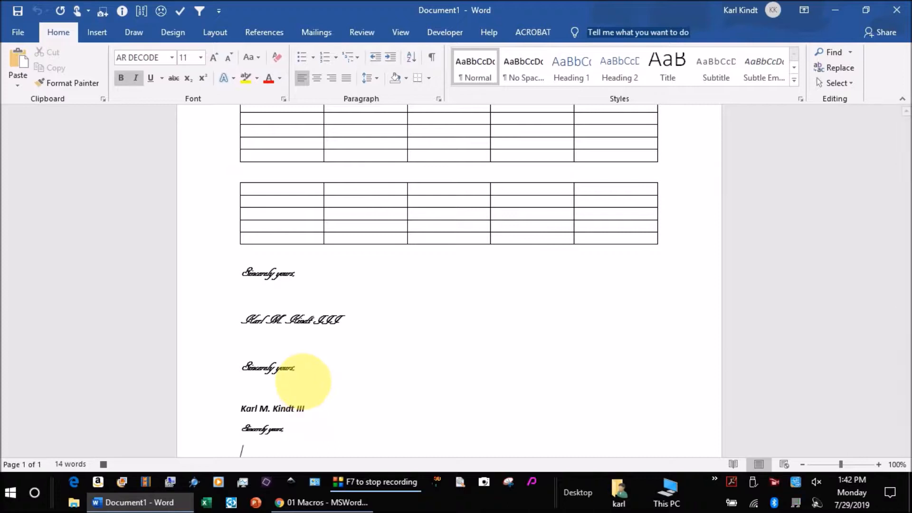
key(Return)
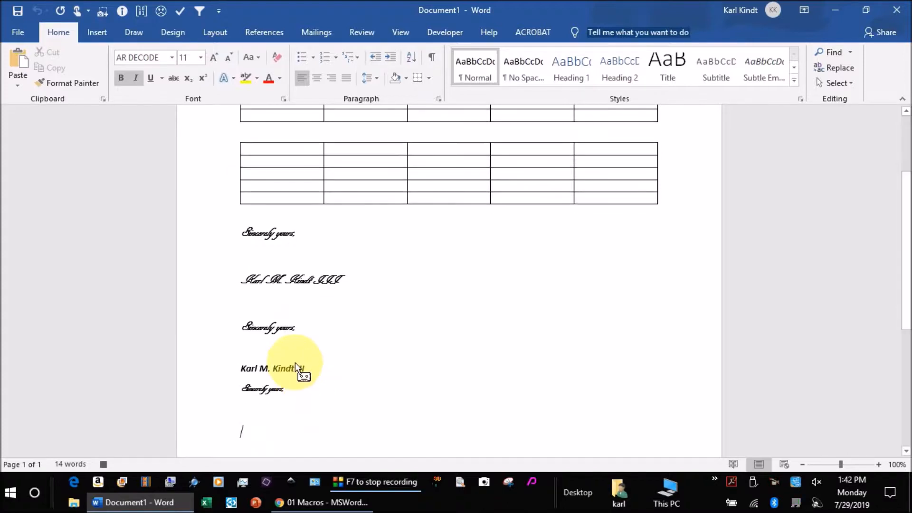
text(Karl M. Kindt)
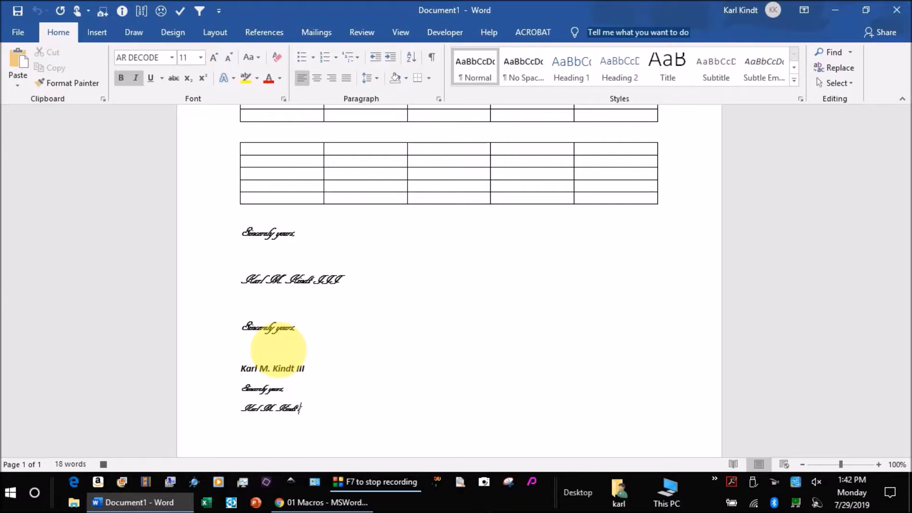
text( III)
key(Return)
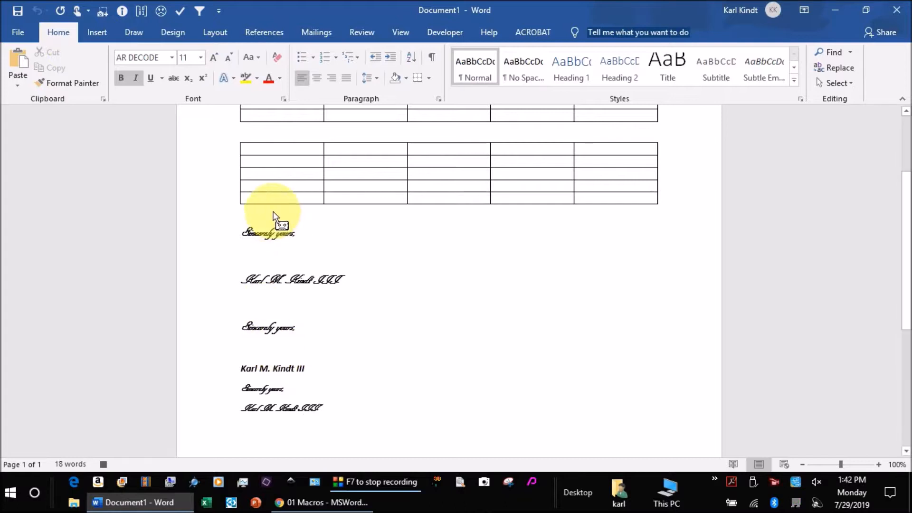
Stop recording the signoff2 macro.
click(402, 32)
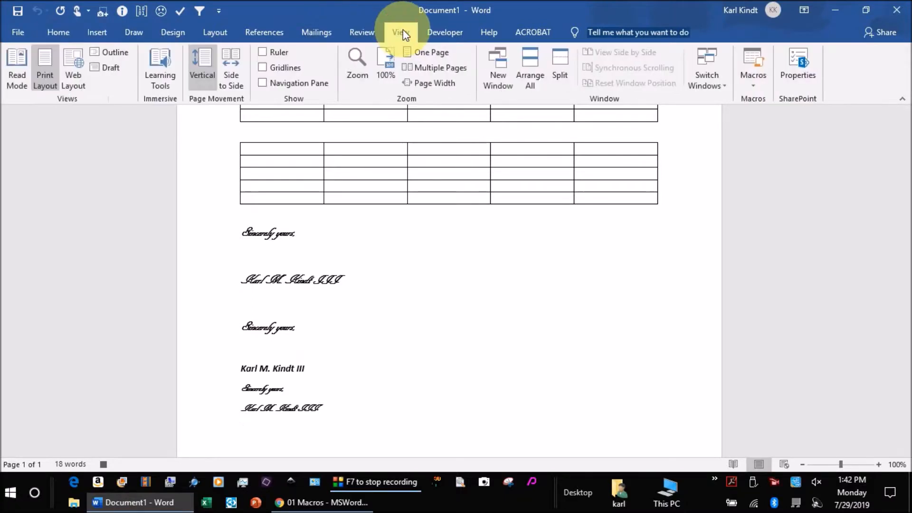
click(756, 80)
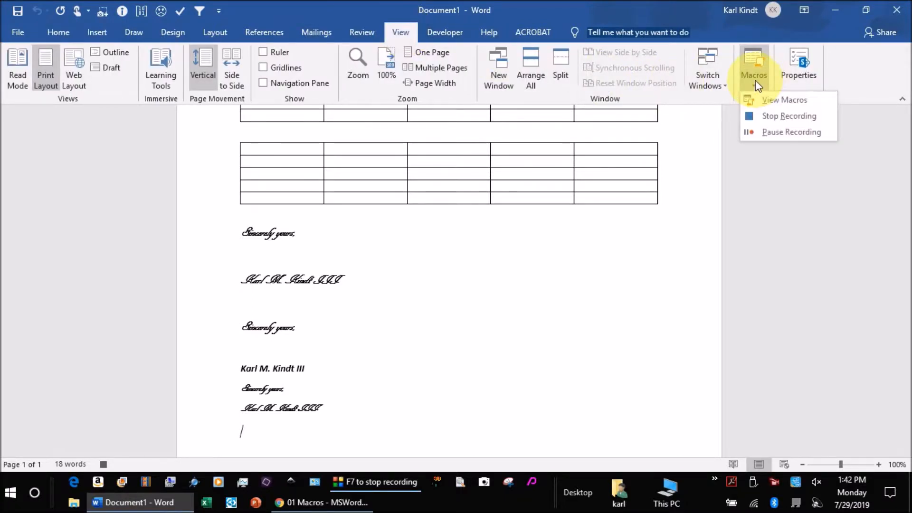
click(761, 115)
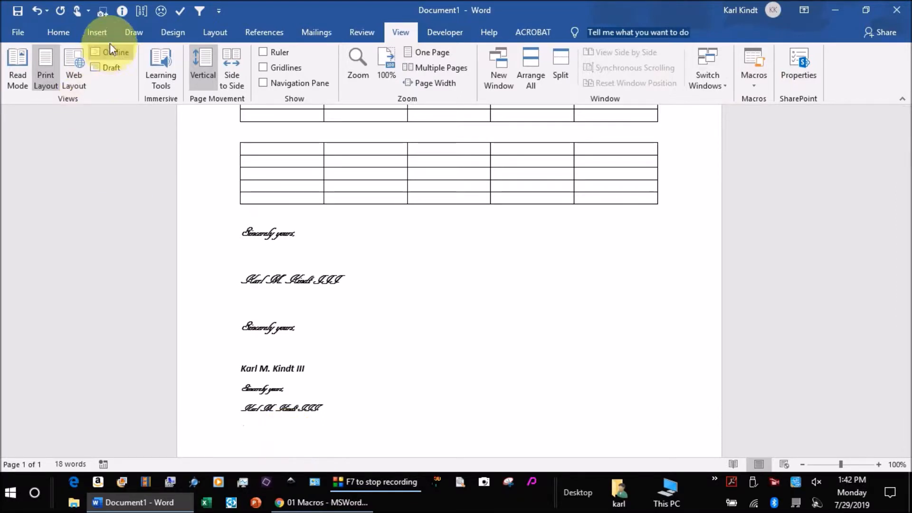
Run the signoff2 macro below the last sign-off and highlight the two inserted lines to check them.
click(200, 12)
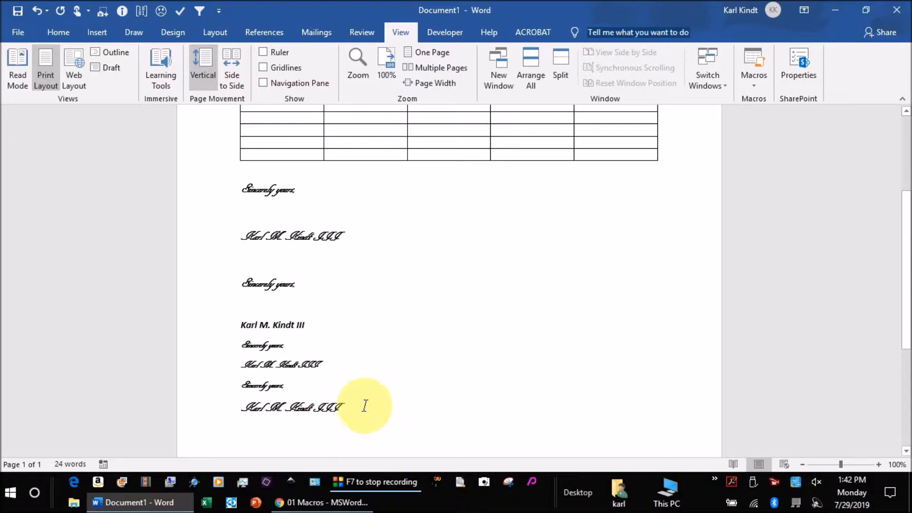
click(215, 386)
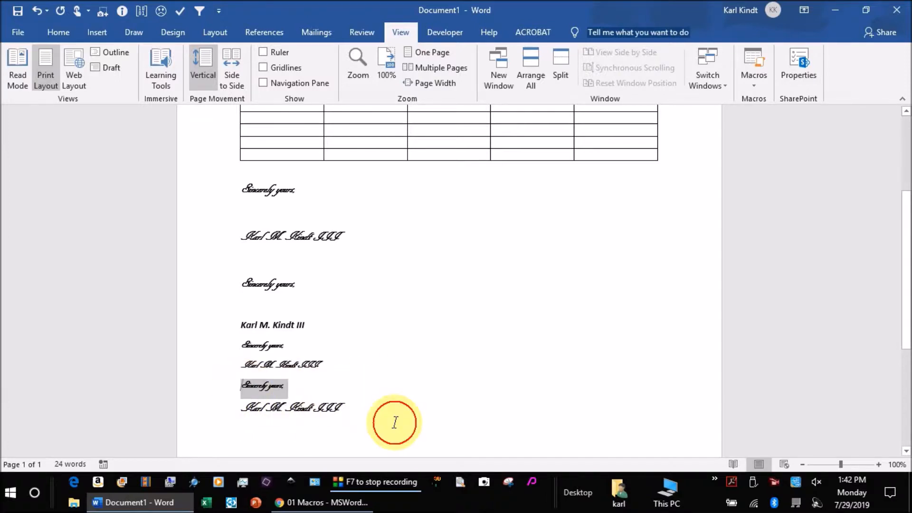
shift+click(395, 423)
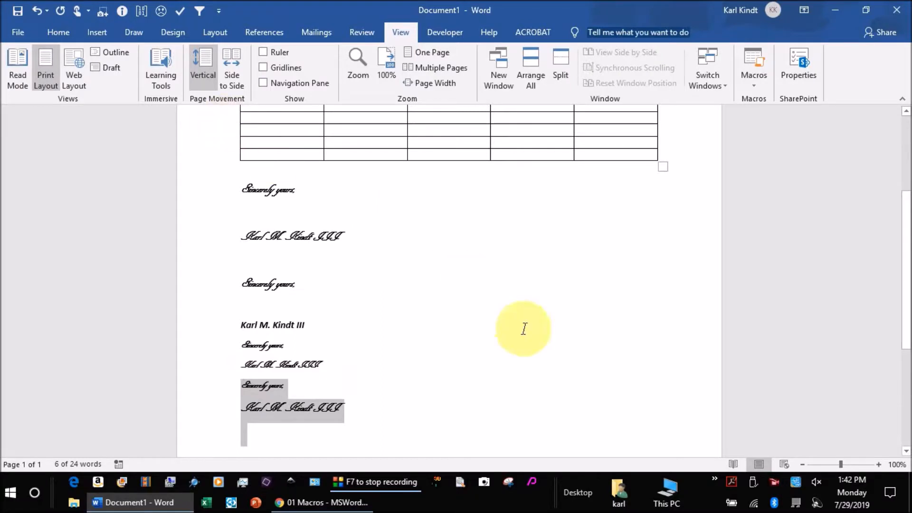
click(380, 406)
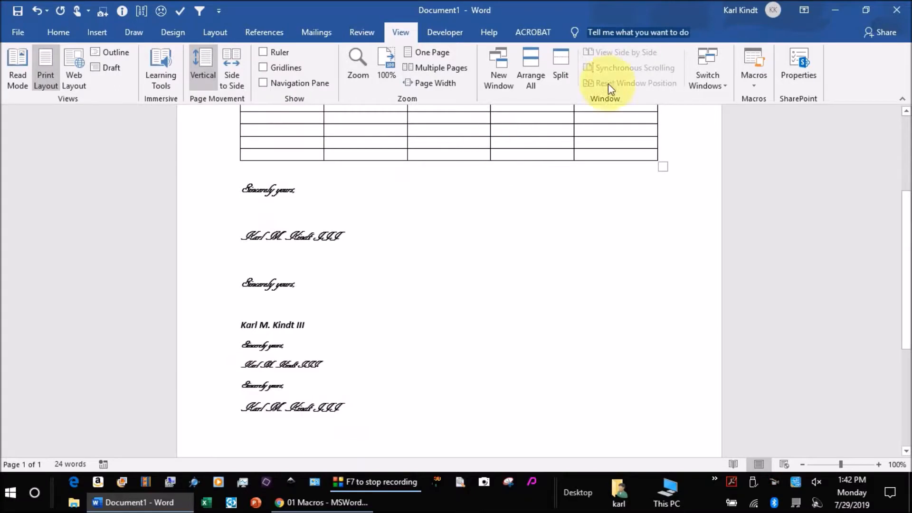
Set up a new macro recording named largerfont and assign it to a button.
click(755, 88)
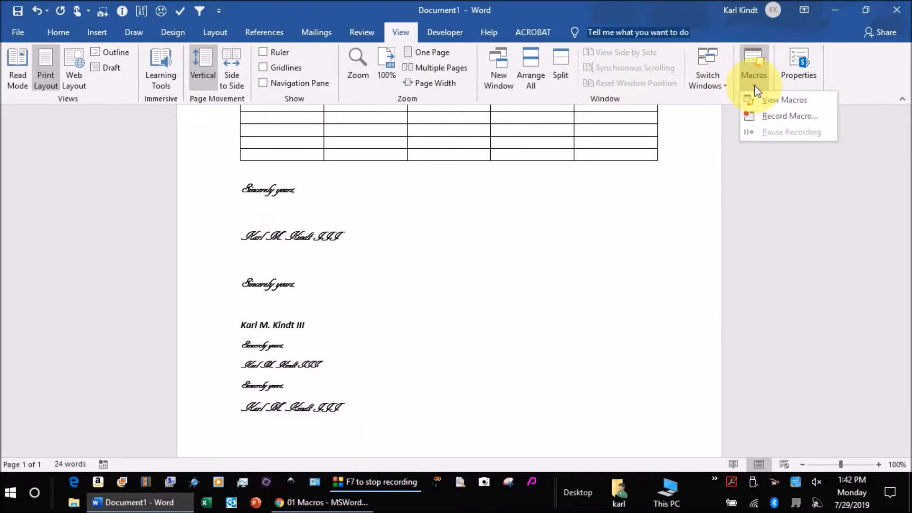
click(771, 118)
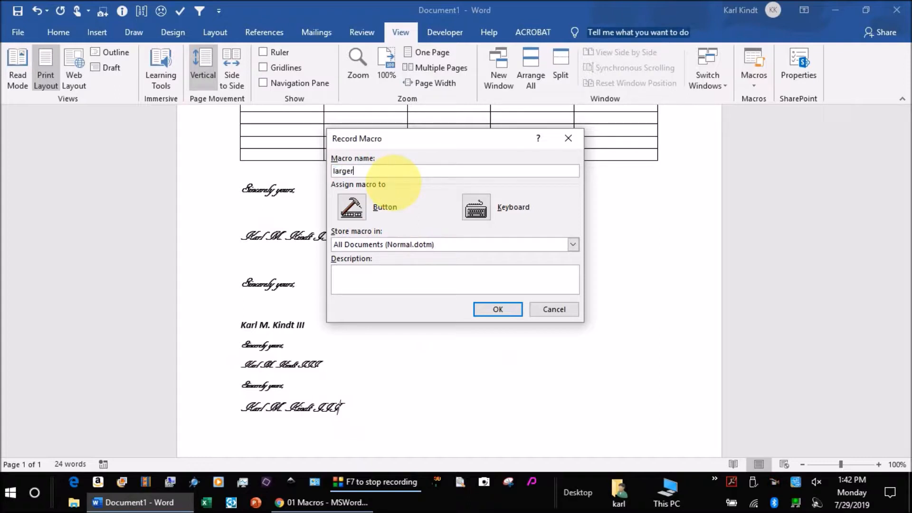
click(375, 206)
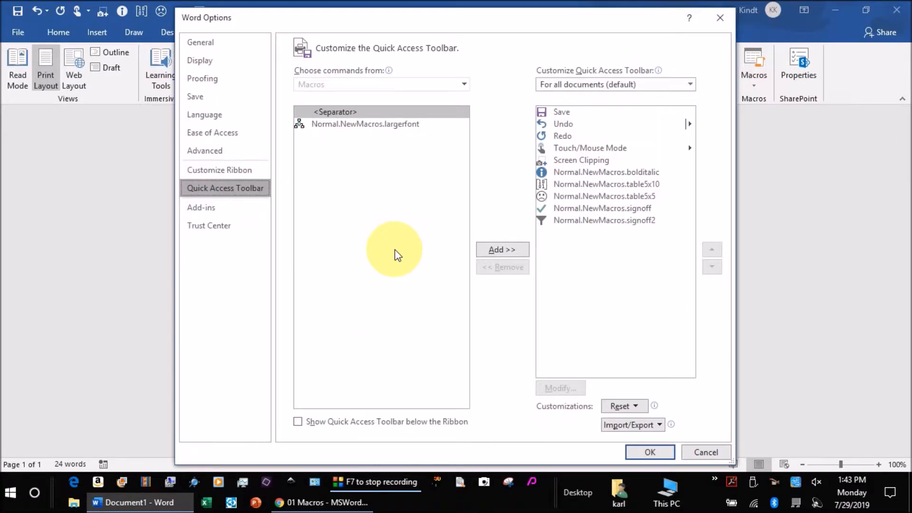
Add the largerfont macro to the Quick Access Toolbar with the blue slanted letter A symbol and begin recording.
click(378, 123)
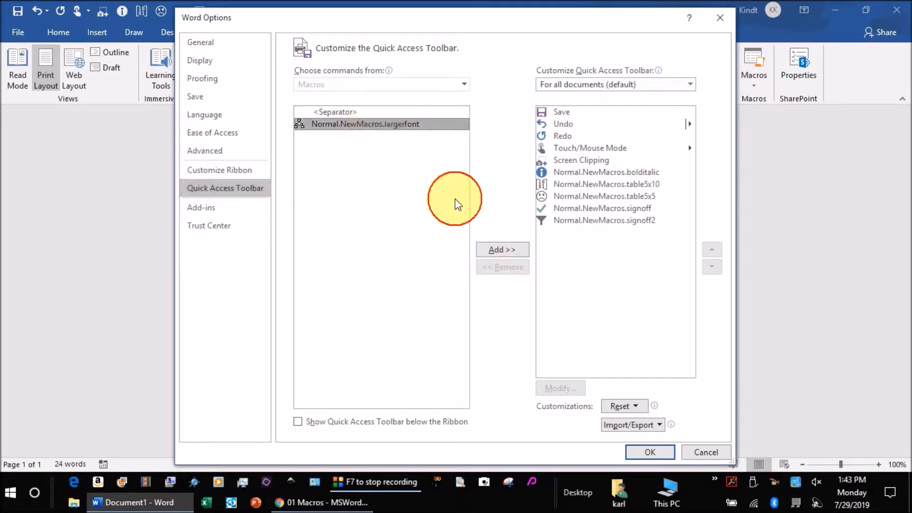
click(492, 249)
click(570, 389)
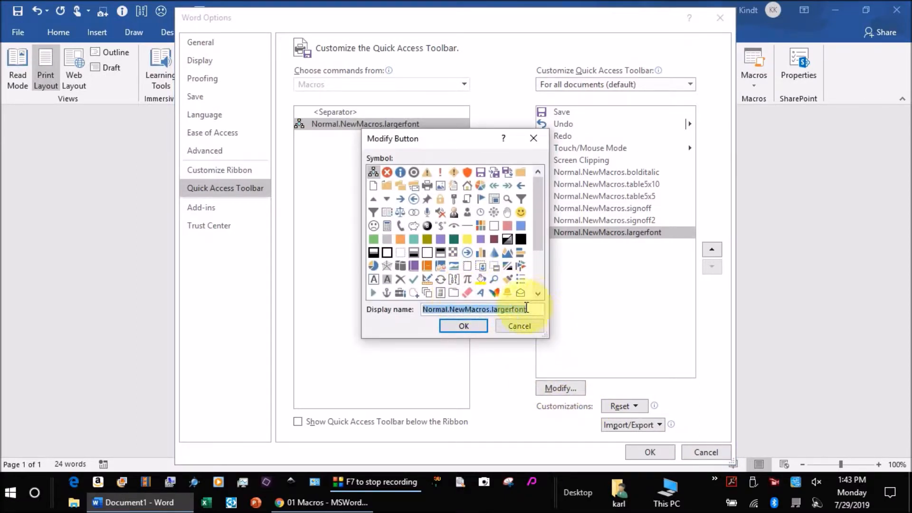
click(480, 293)
click(471, 326)
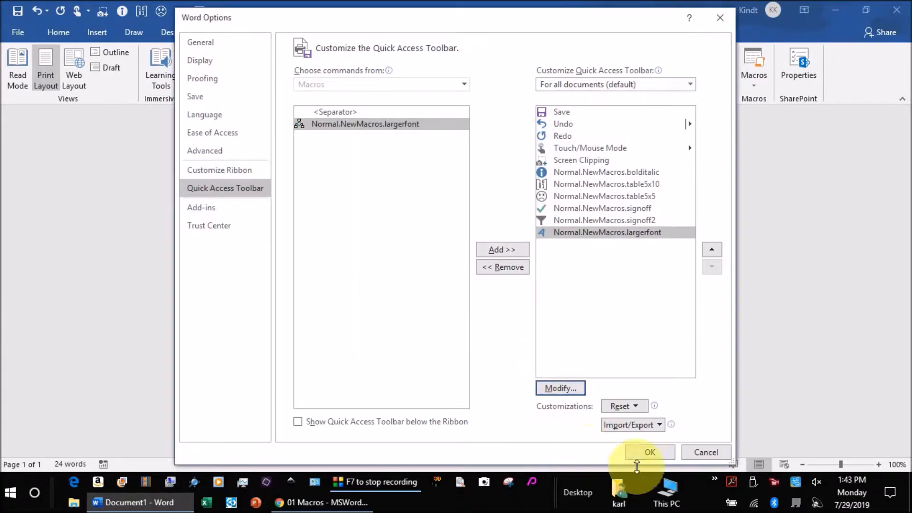
click(653, 454)
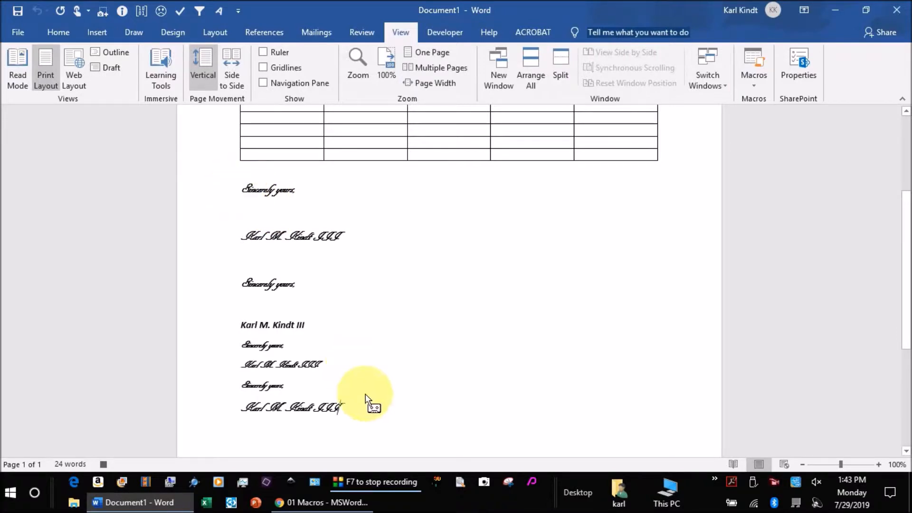
Select all the sign-off text below the tables, enlarge its font by three steps and change it to AR DARLING.
mouse_move(365, 407)
mouse_down()
mouse_move(230, 391)
mouse_move(216, 266)
mouse_move(241, 196)
mouse_up()
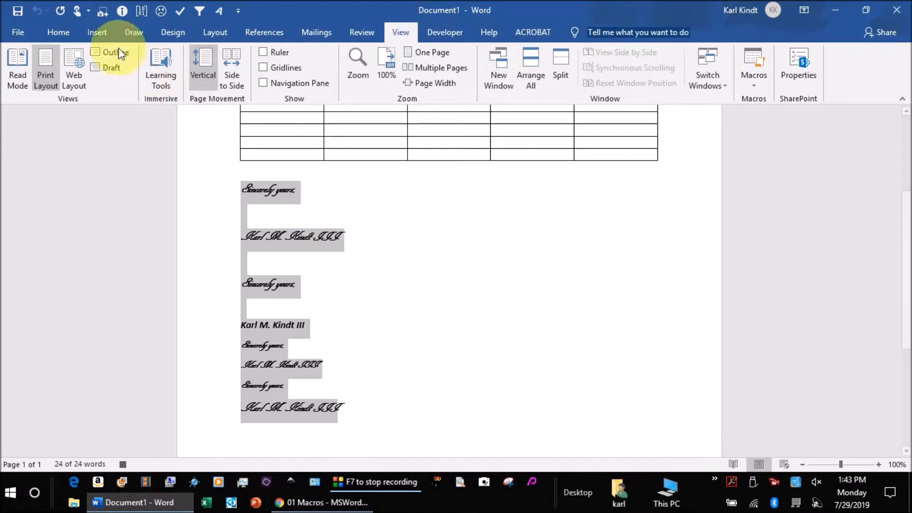
click(62, 31)
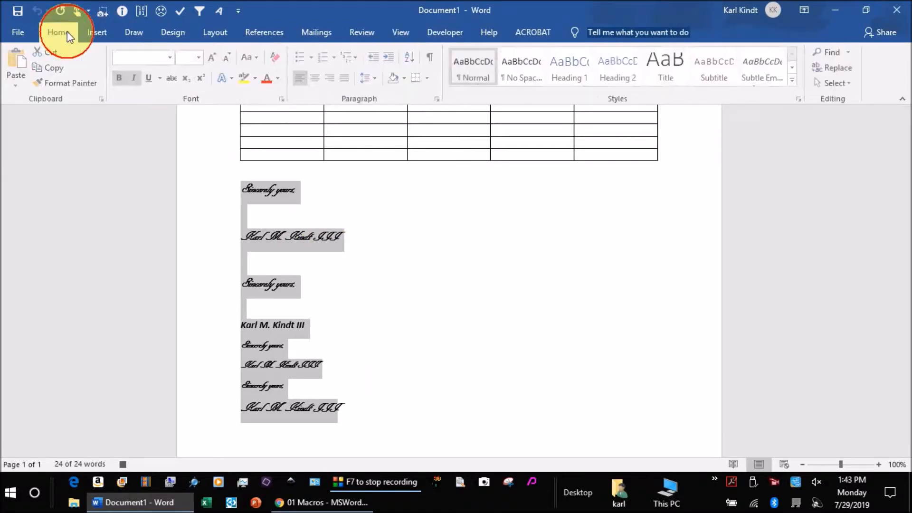
click(215, 61)
click(215, 62)
click(215, 61)
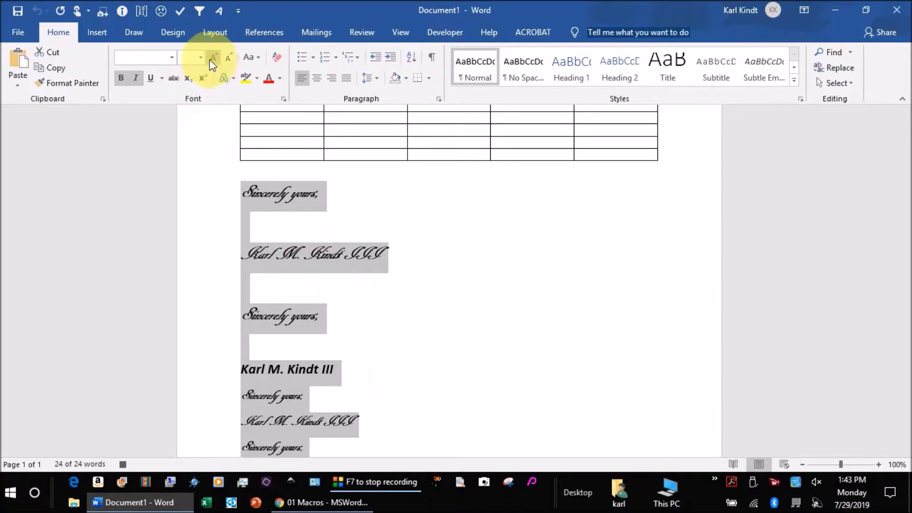
click(175, 62)
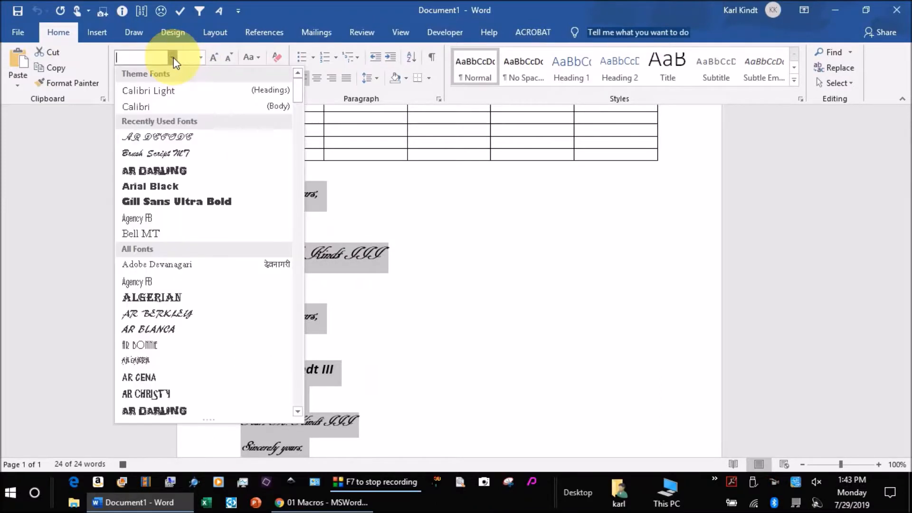
click(156, 175)
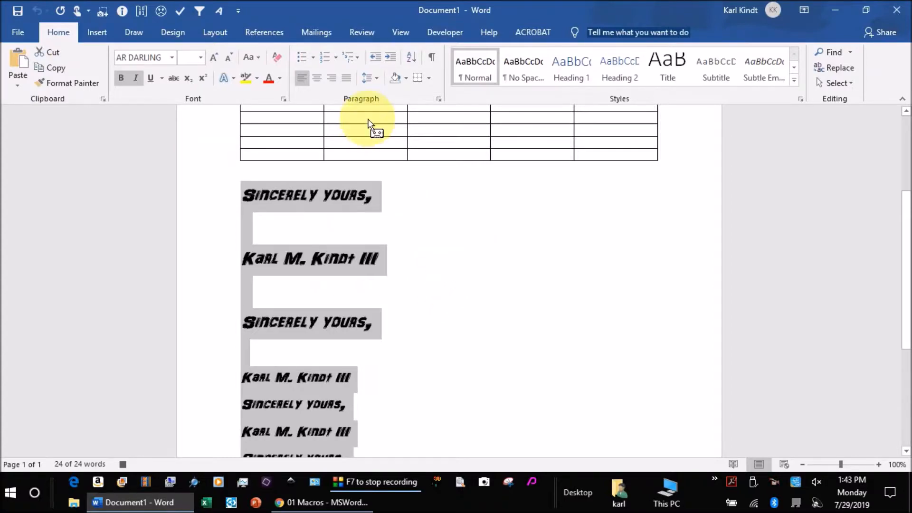
Deselect the sign-off text and stop recording the largerfont macro.
click(404, 35)
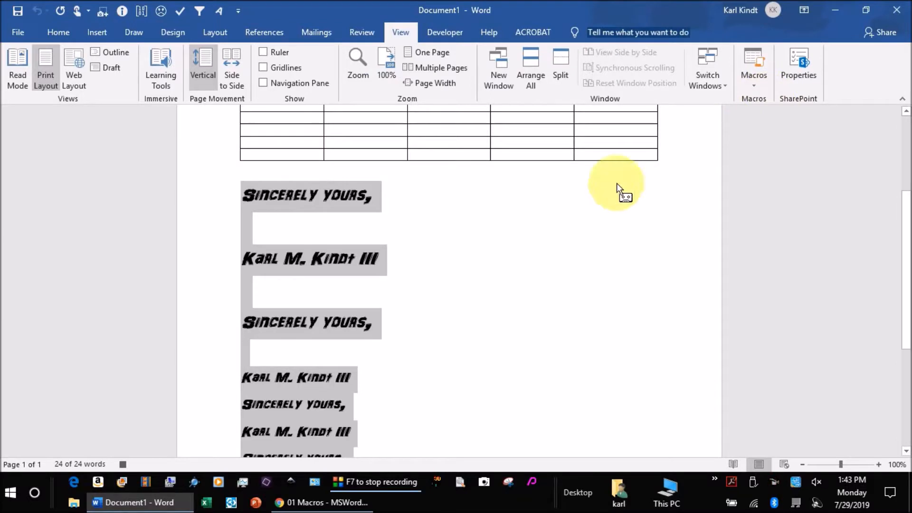
click(380, 402)
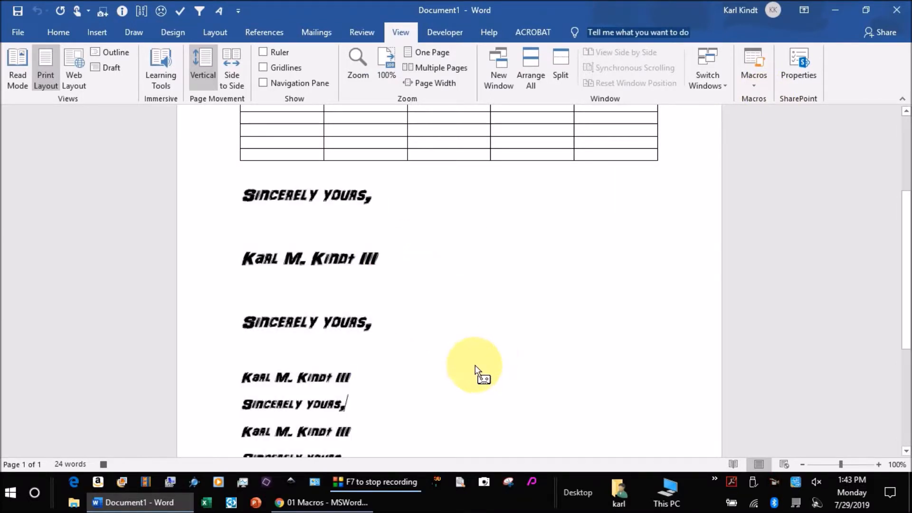
click(757, 86)
click(766, 117)
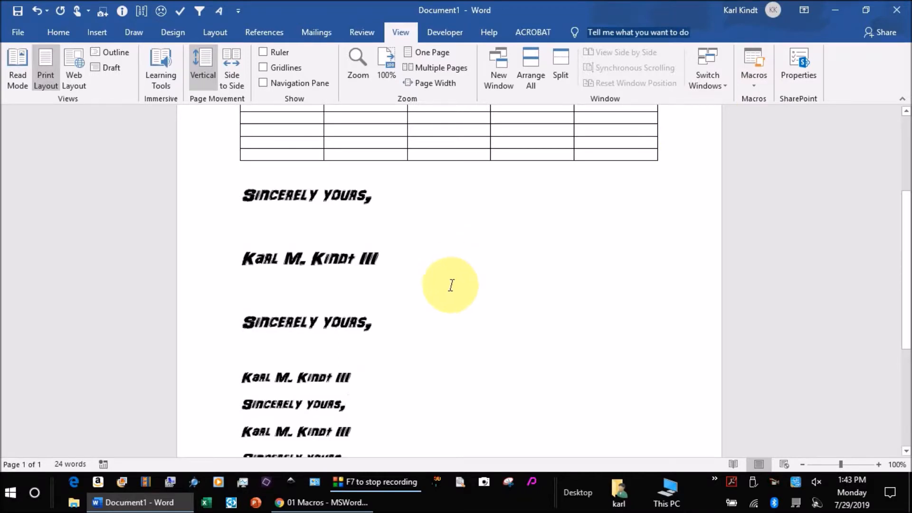
Start a new paragraph after the last sign-off and enter the test text "Adfadfadfadfa af adfa".
scroll(495, 285, down, 3)
click(402, 380)
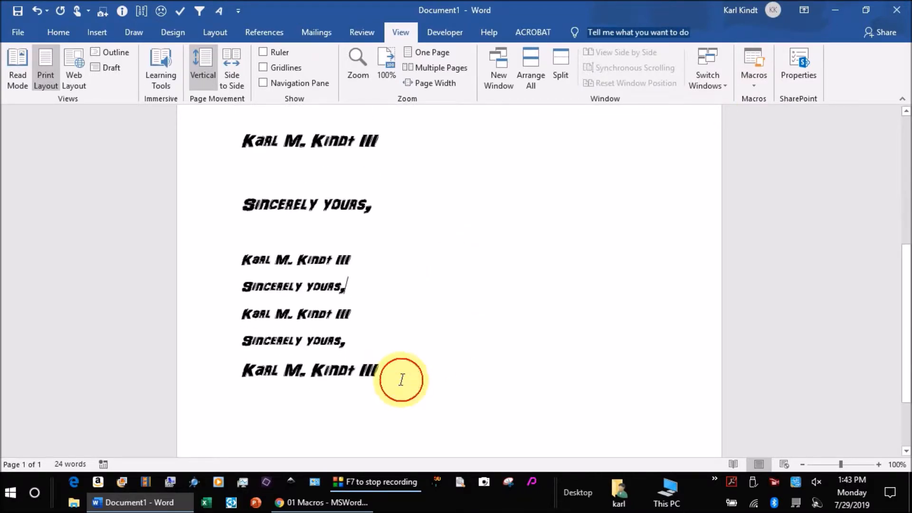
key(Return)
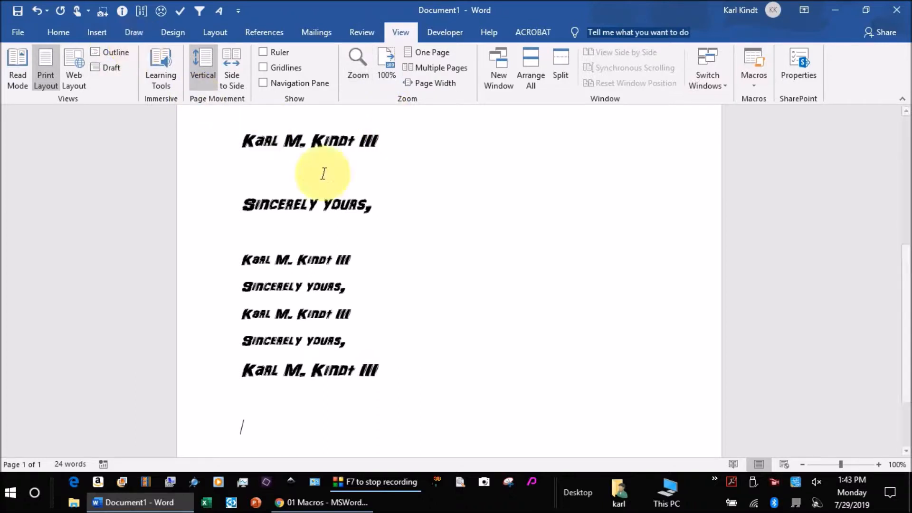
text(adfadfadfadfa)
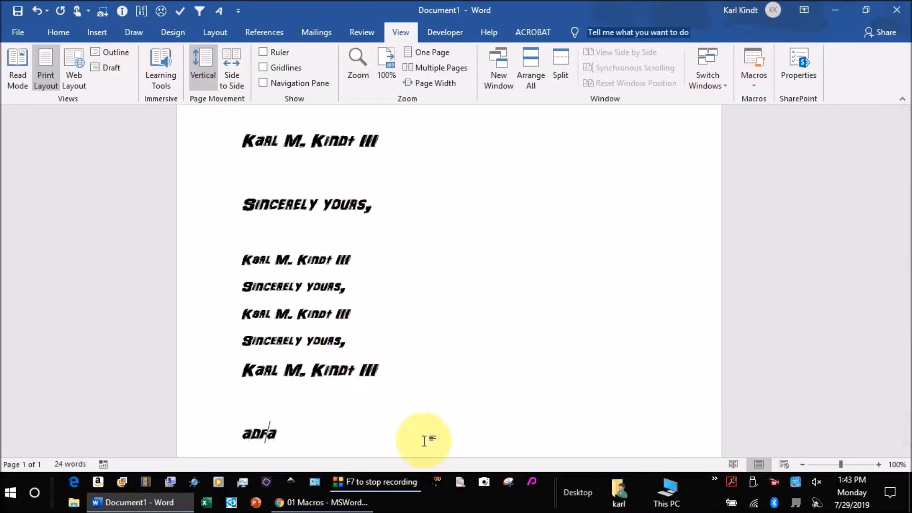
text(f adfa)
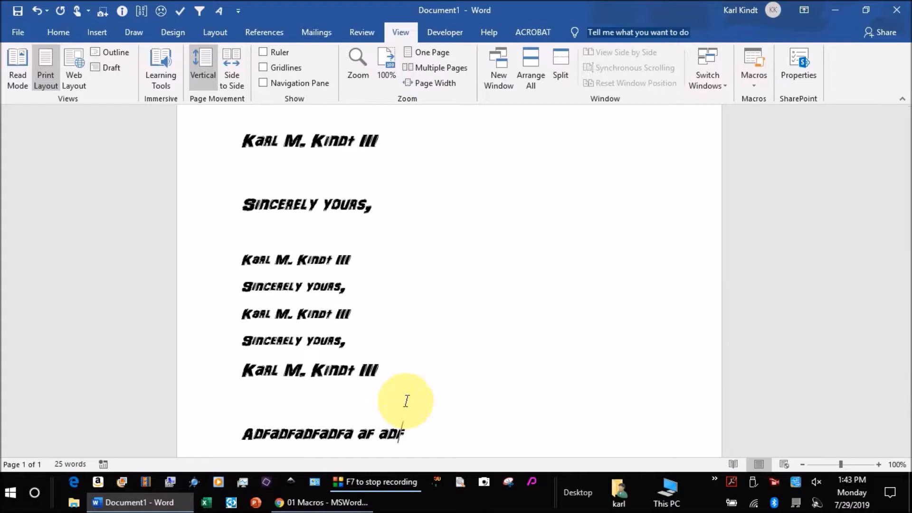
Set the test line's font to Arial Black, and run the largerfont macro on that line.
drag(434, 434, 129, 428)
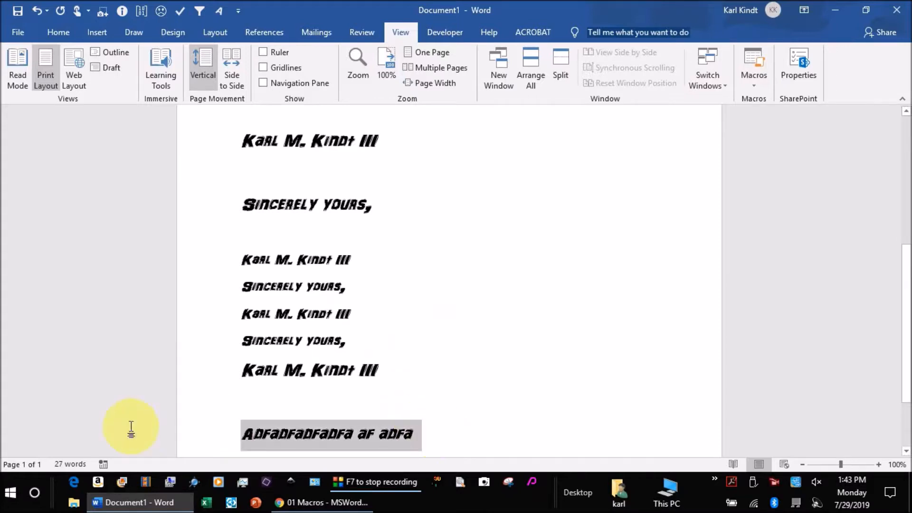
click(68, 34)
click(170, 58)
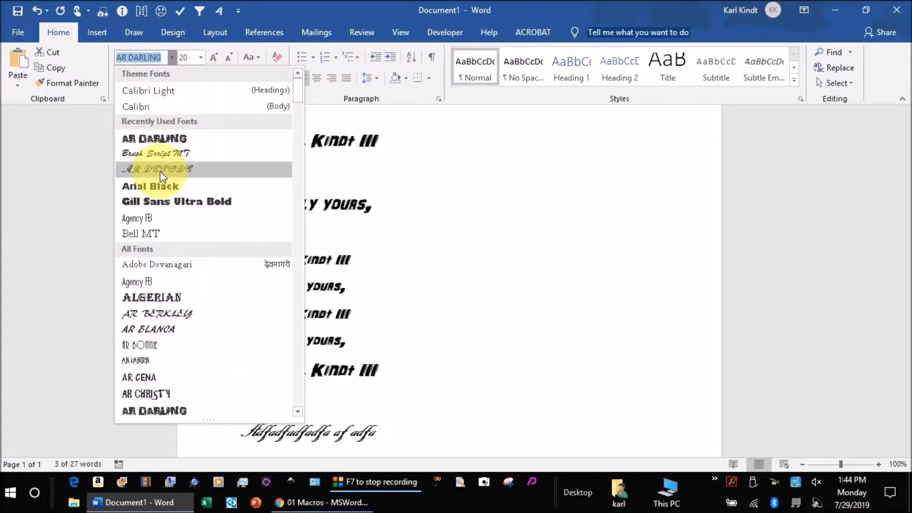
click(160, 192)
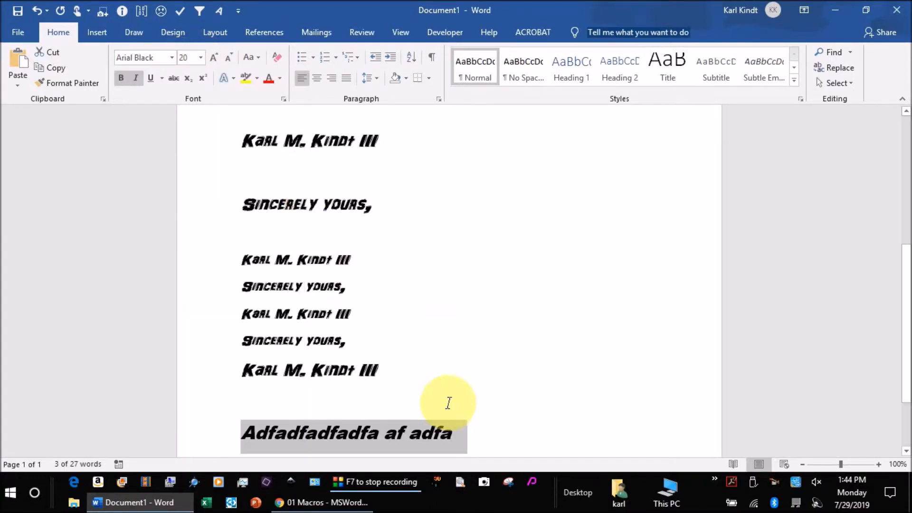
click(471, 422)
click(229, 432)
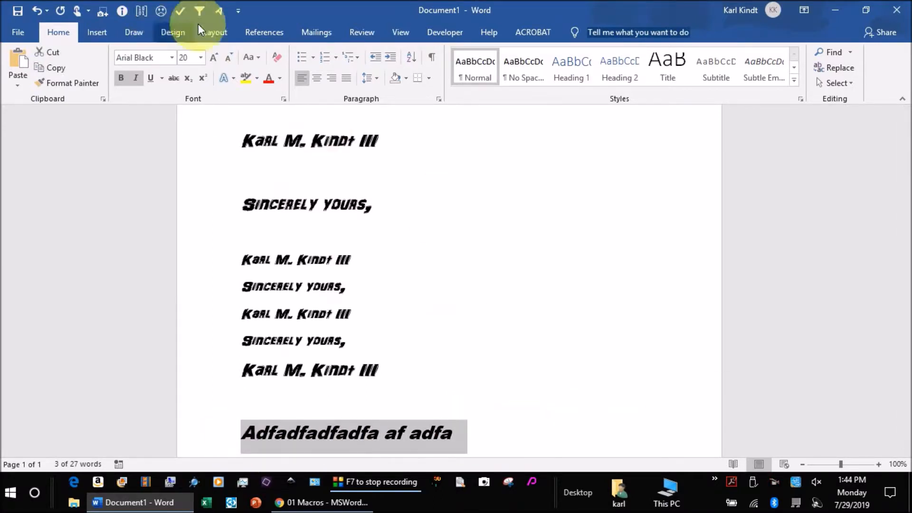
click(219, 17)
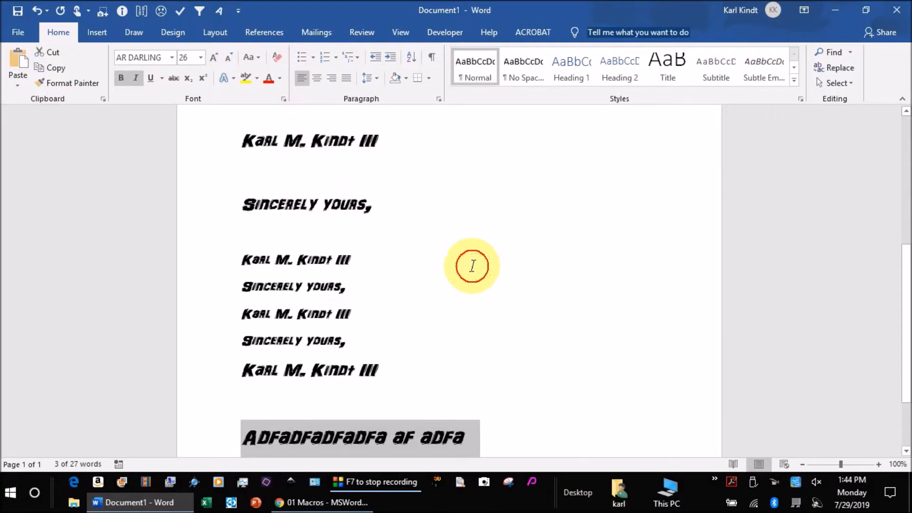
click(470, 262)
Change the sign-off lines from the second "Sincerely yours," through the test line to Calibri (Body), and run the largerfont macro on them.
scroll(523, 379, down, 2)
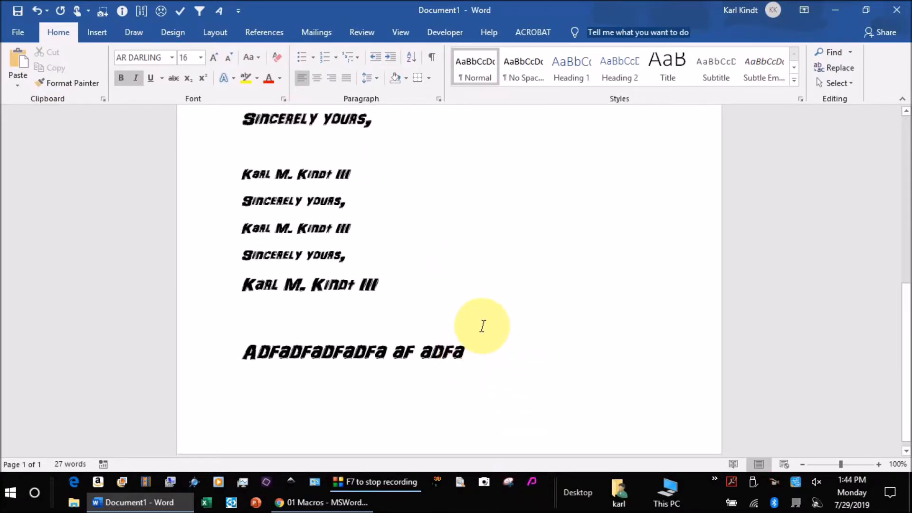
drag(486, 355, 244, 121)
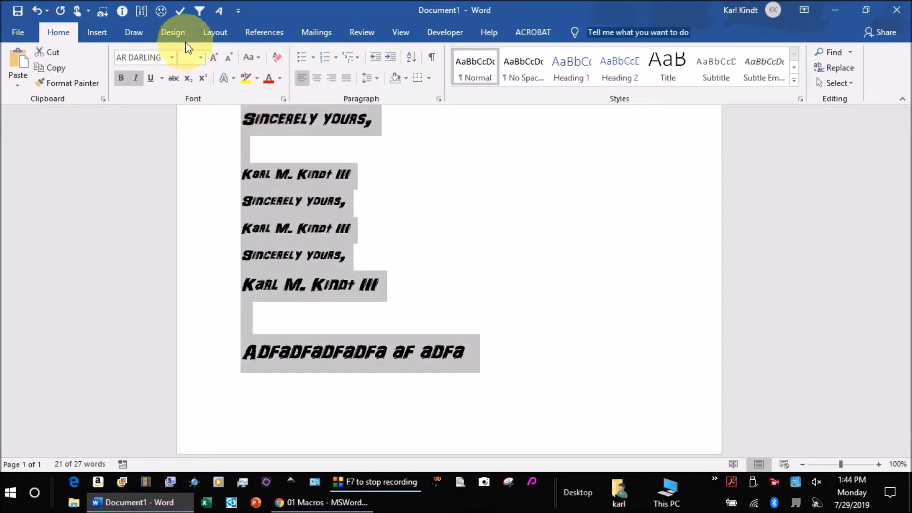
click(170, 55)
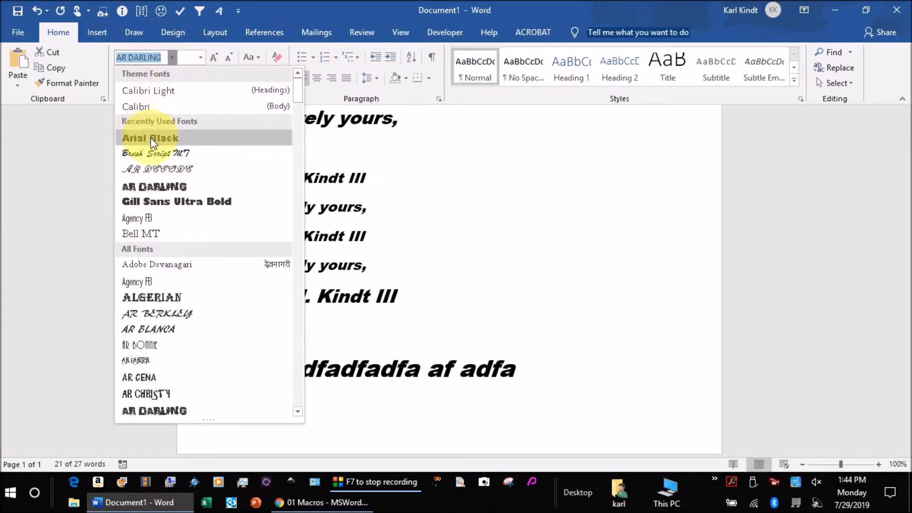
click(154, 112)
click(549, 317)
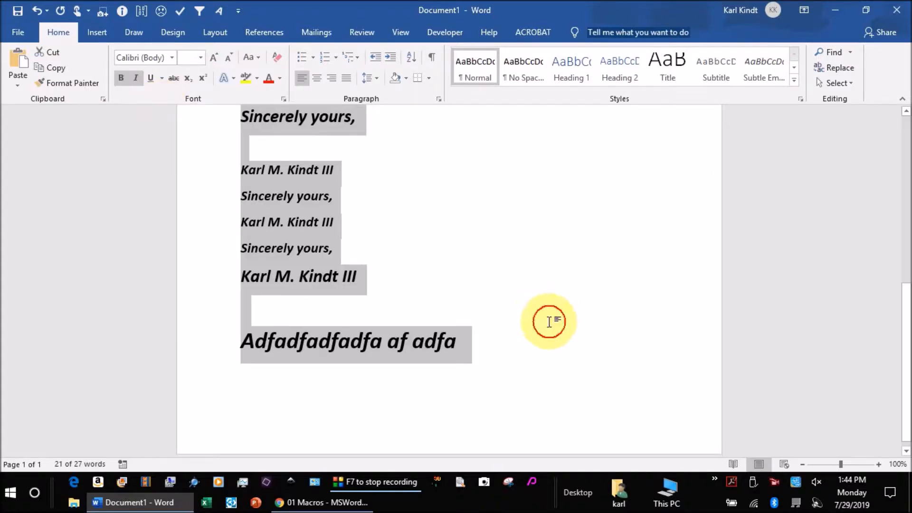
drag(483, 353, 248, 125)
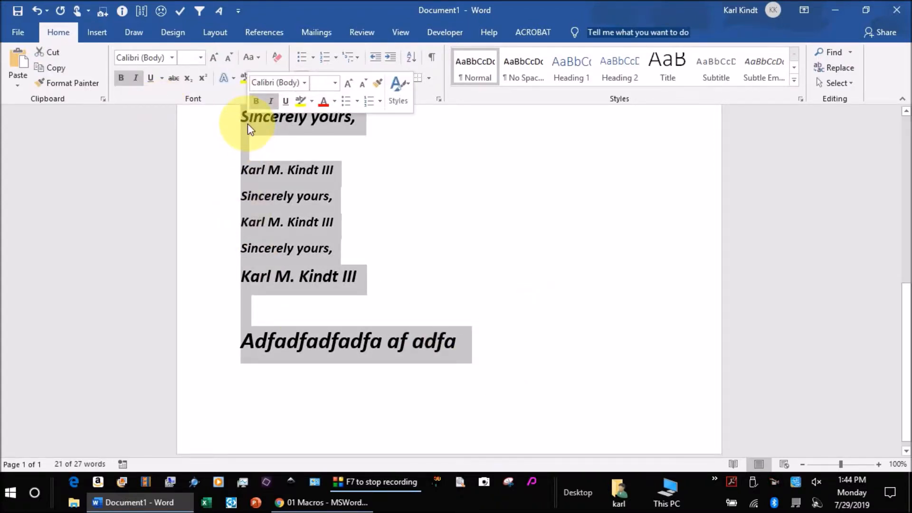
click(219, 12)
click(613, 310)
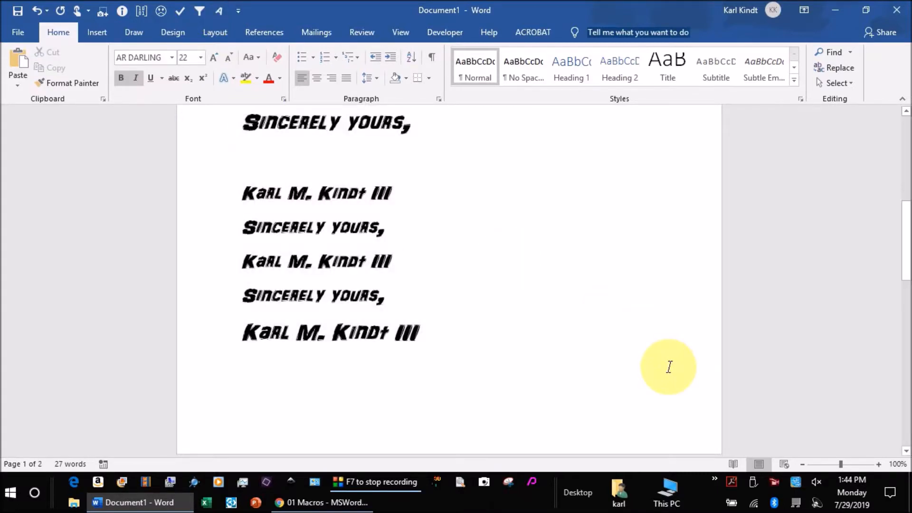
scroll(655, 357, up, 2)
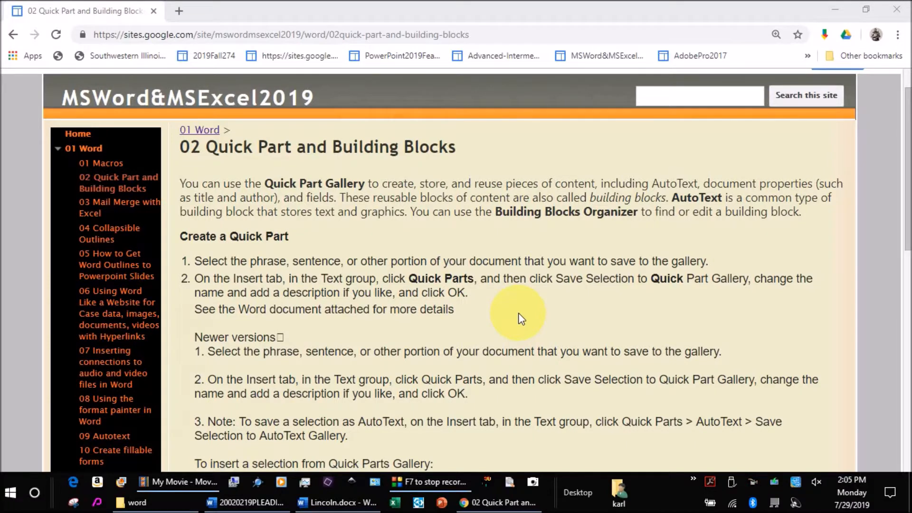
Read the web page's instructions for creating and inserting Quick Parts, down to the Microsoft discussion link and the attached Word document.
scroll(522, 319, down, 1)
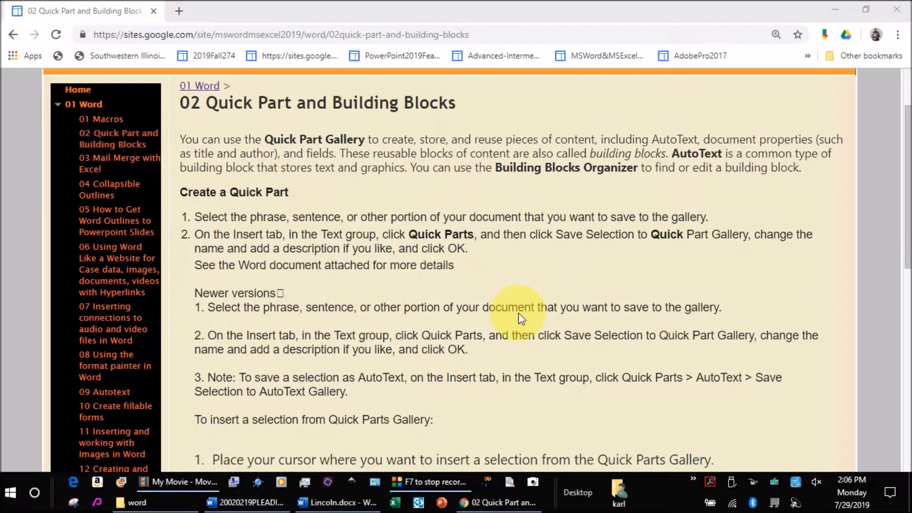
scroll(521, 318, down, 1)
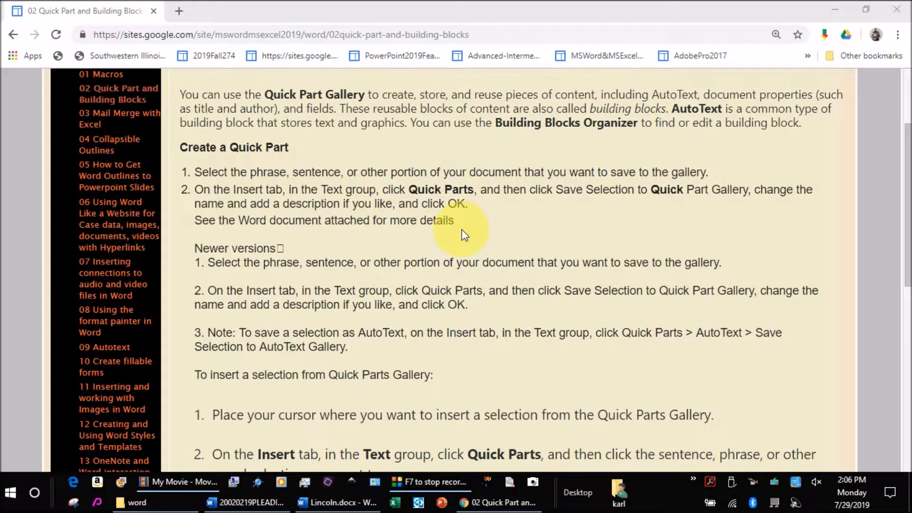
scroll(462, 230, down, 3)
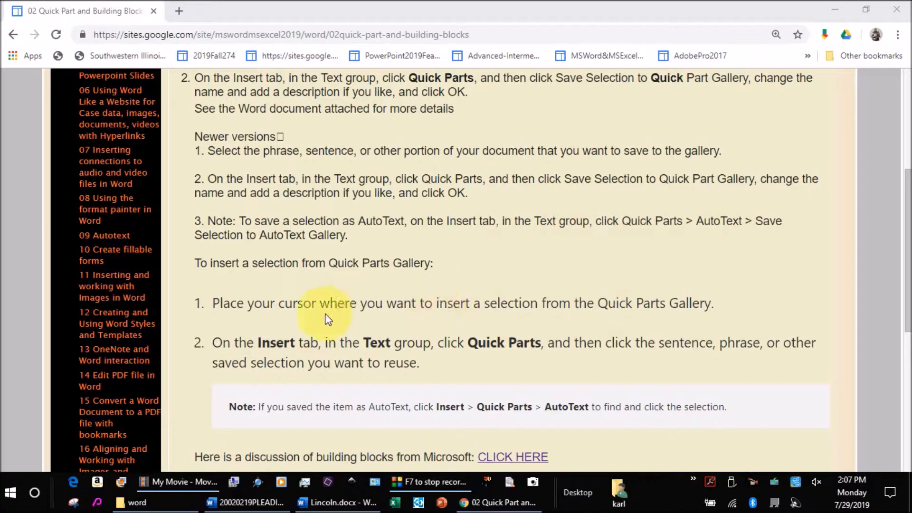
scroll(396, 291, down, 1)
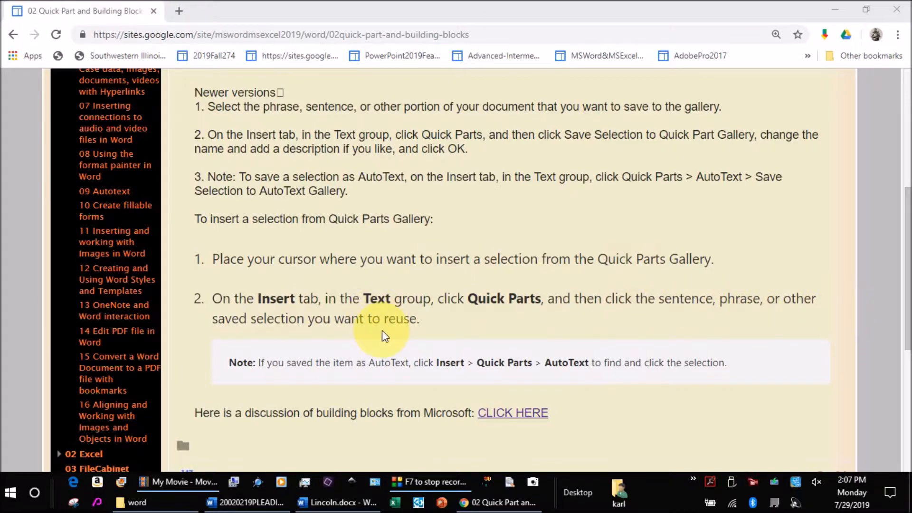
scroll(495, 326, down, 2)
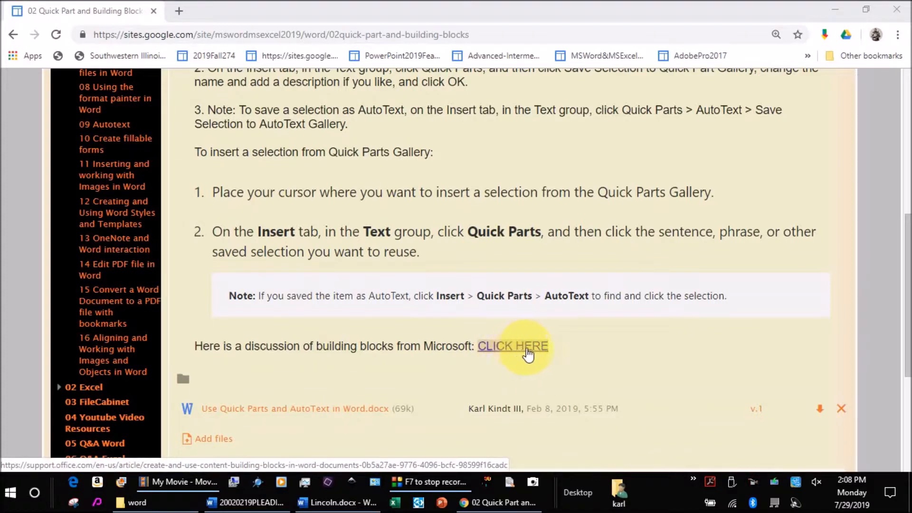
Switch to Lincoln.docx in Word and start a Quick Parts building block named "lincolnhumor" from the paragraph beginning "In attempting an analysis".
click(356, 501)
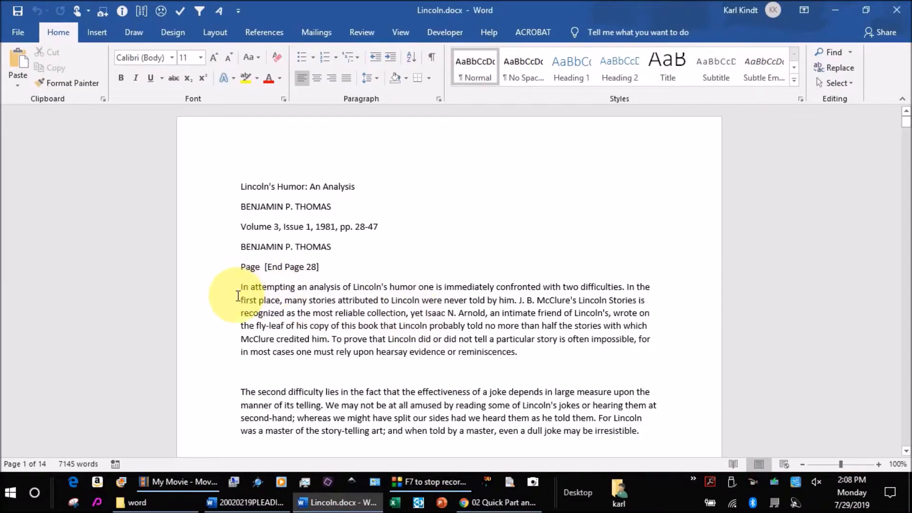
drag(238, 286, 506, 349)
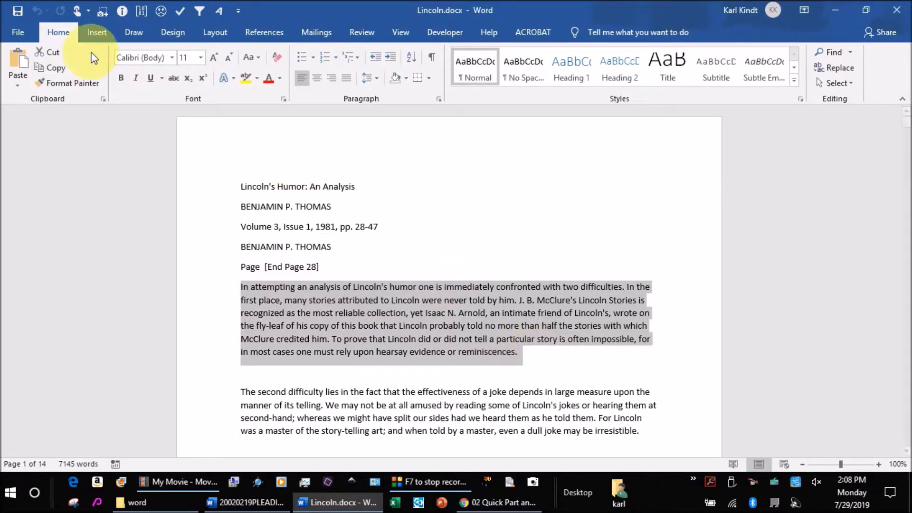
click(104, 34)
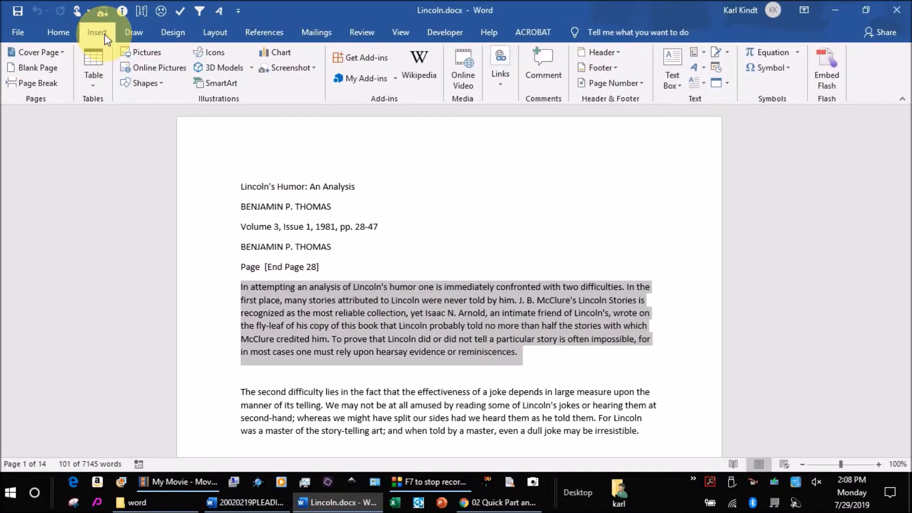
click(704, 50)
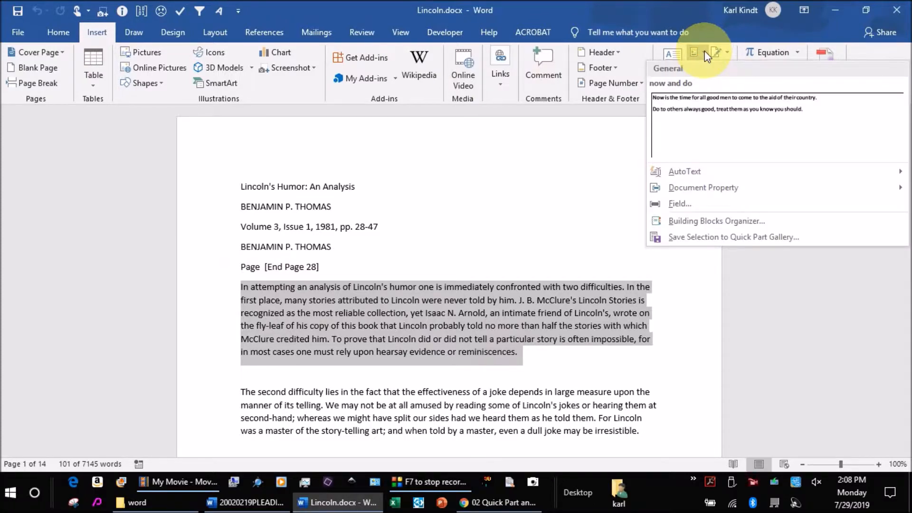
click(688, 238)
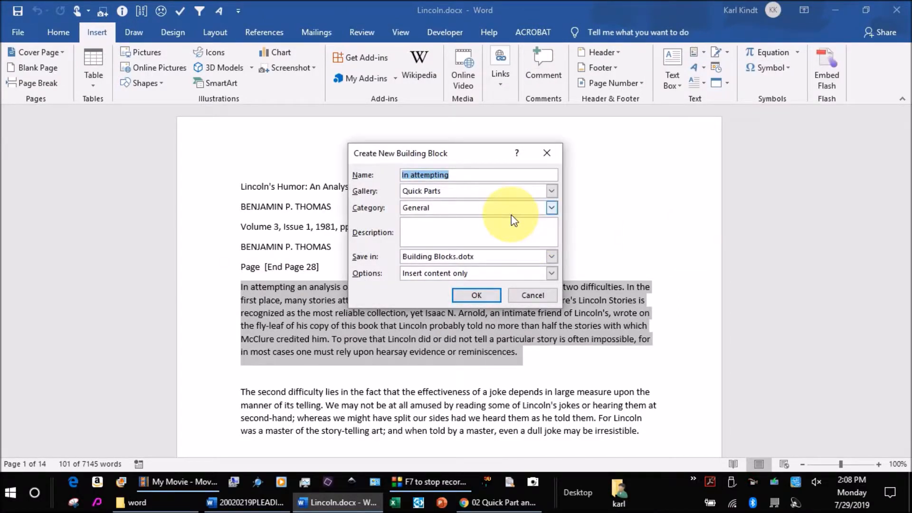
text(lincolnhumor)
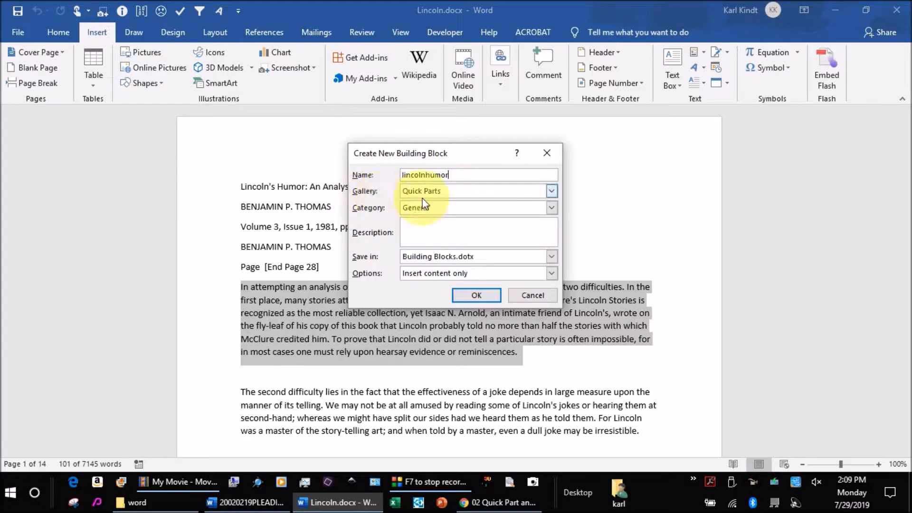
click(552, 194)
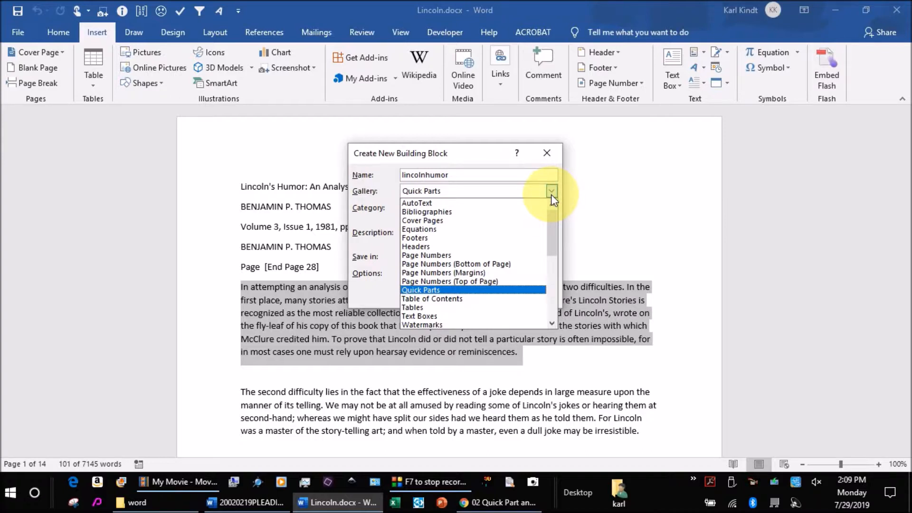
click(447, 290)
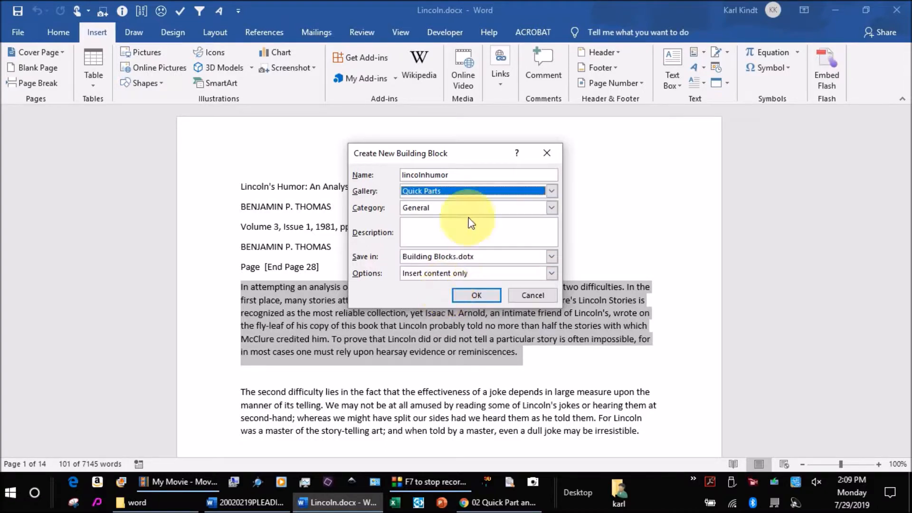
Create a new category named "humor" for the lincolnhumor building block.
click(553, 208)
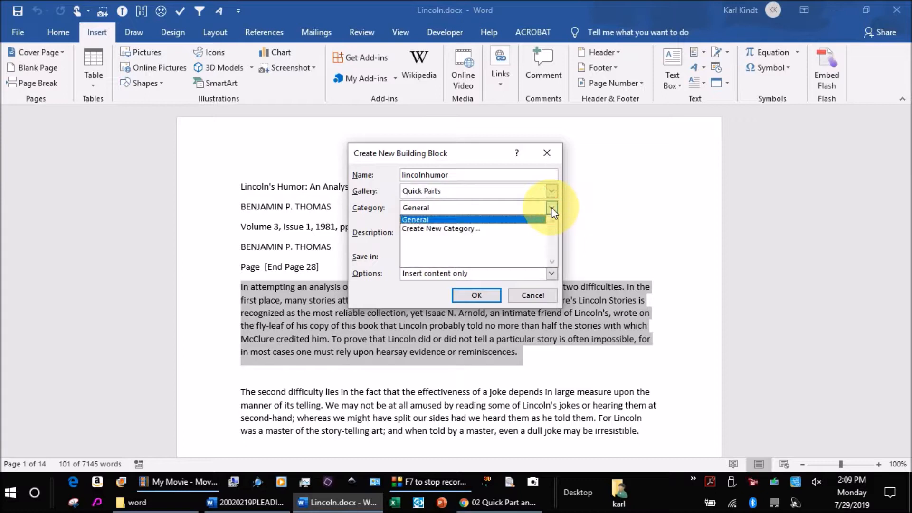
click(485, 227)
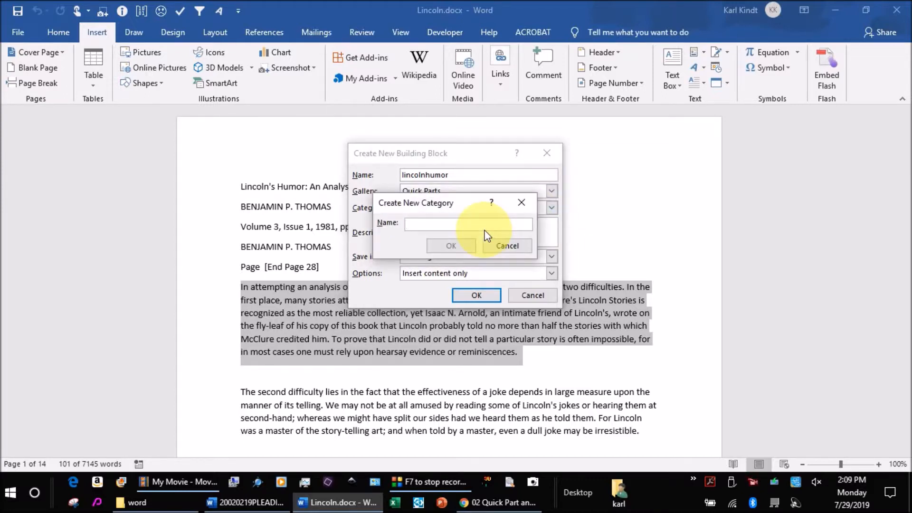
text(humor)
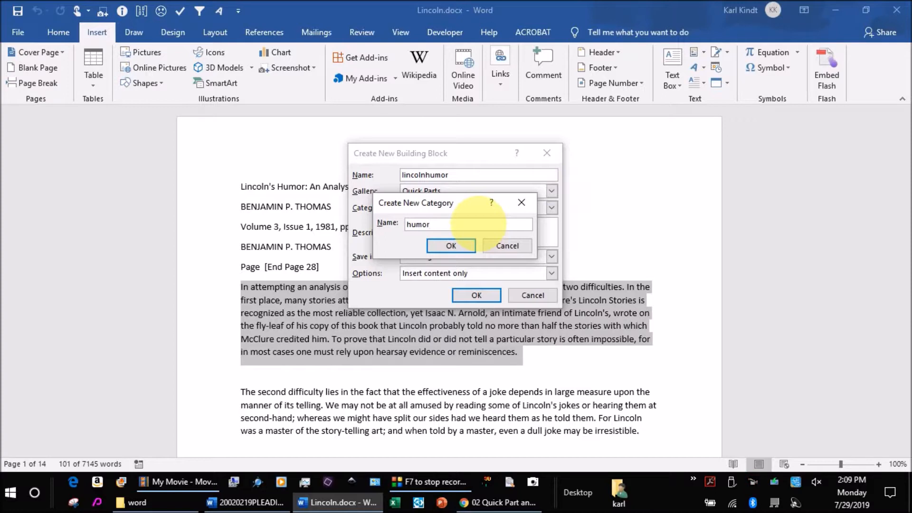
click(452, 245)
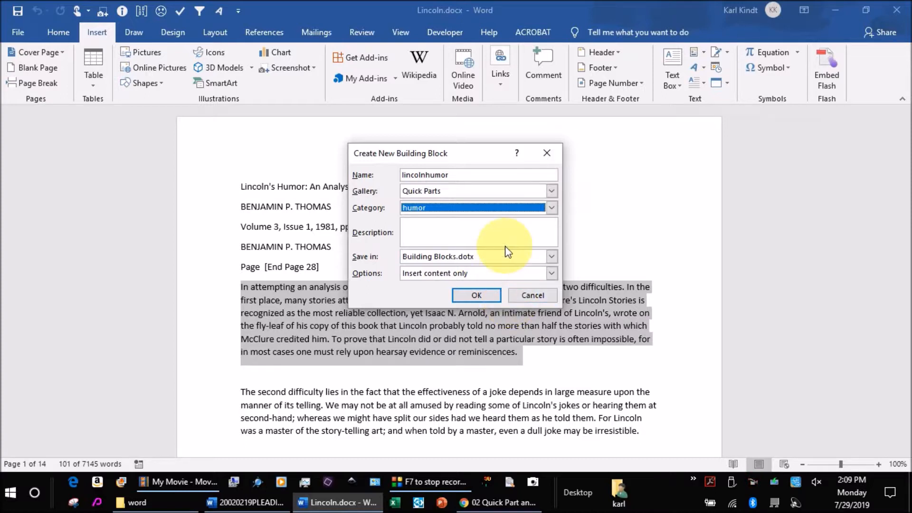
Describe the building block as "President Lincoln's sense of humor", keep the "Insert content only" option, and save it.
click(486, 235)
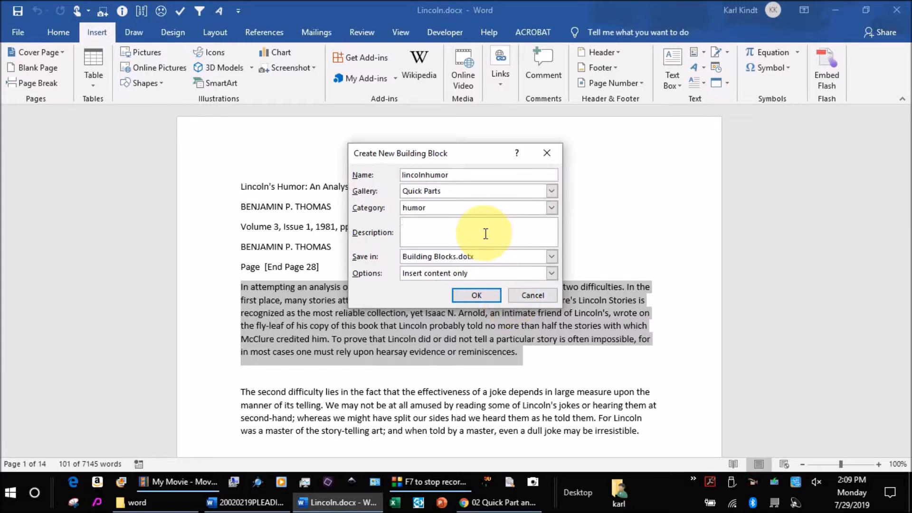
text(President Lincoln's sense of humor)
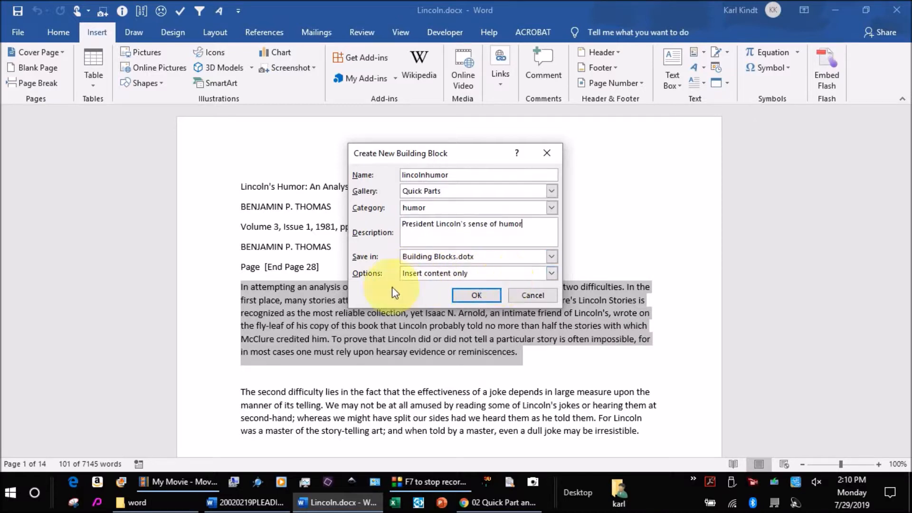
click(549, 273)
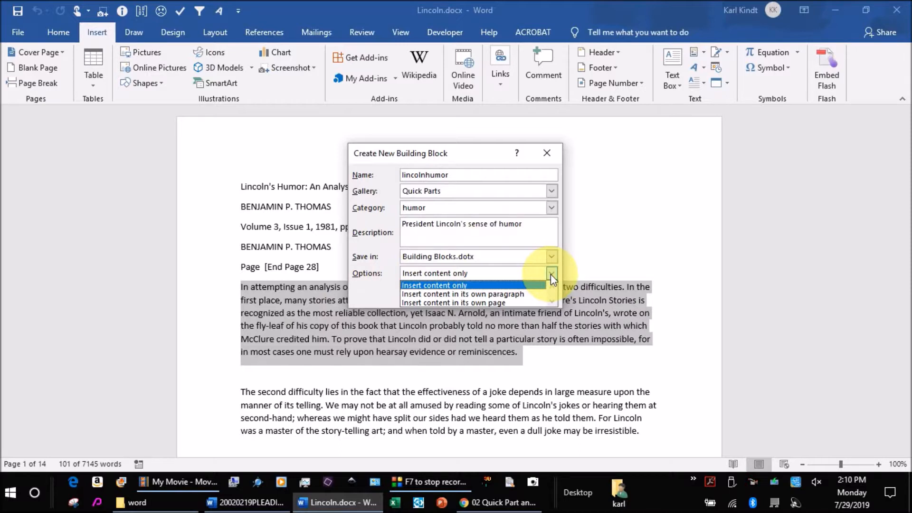
click(551, 275)
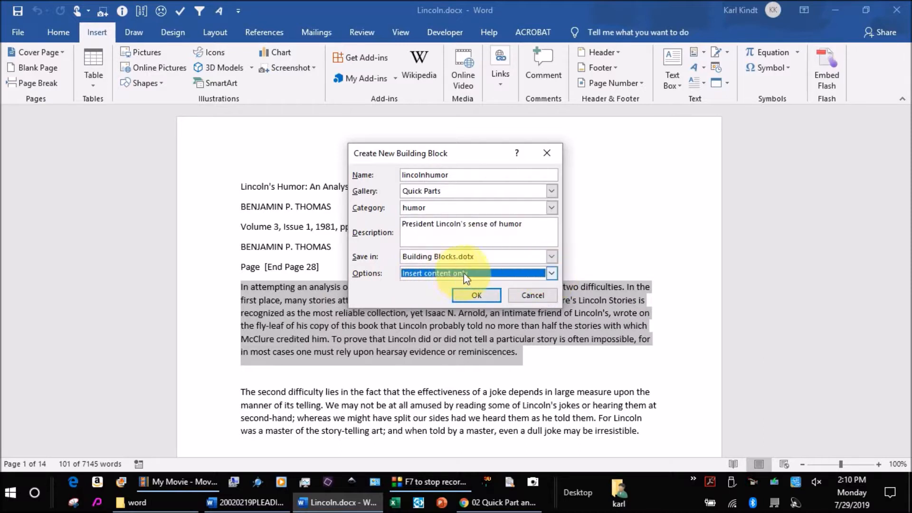
click(481, 295)
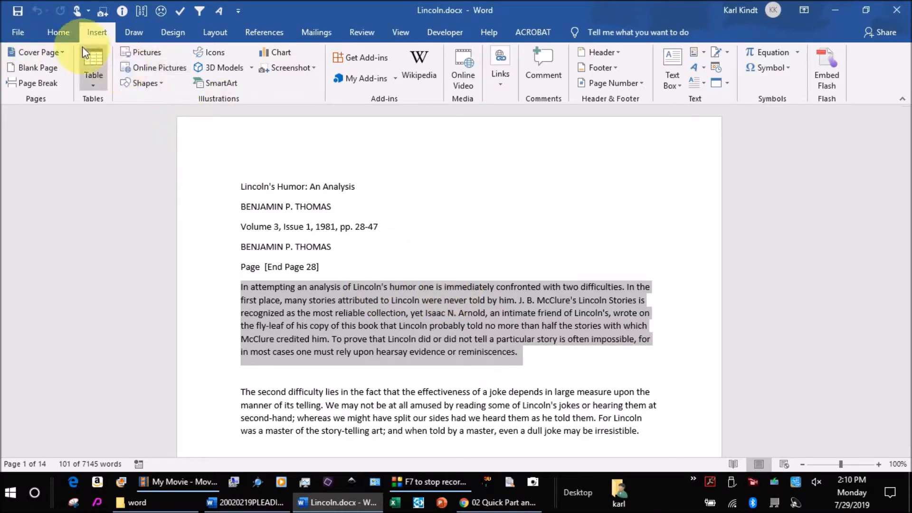
Create a blank document and insert the lincolnhumor quick part into it.
click(20, 33)
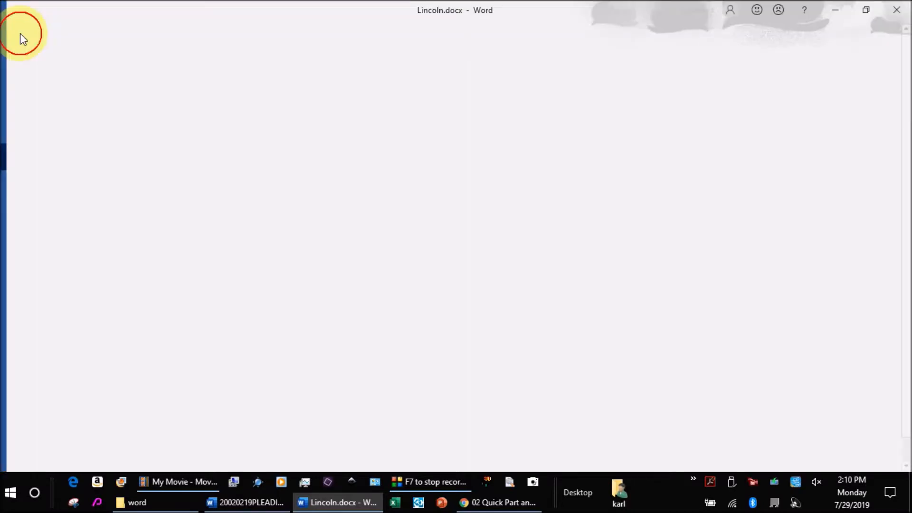
click(41, 95)
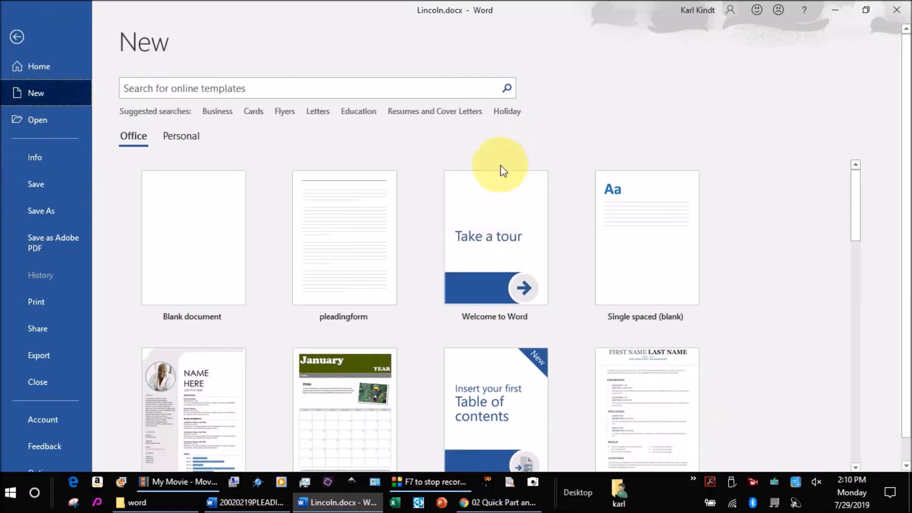
key(Escape)
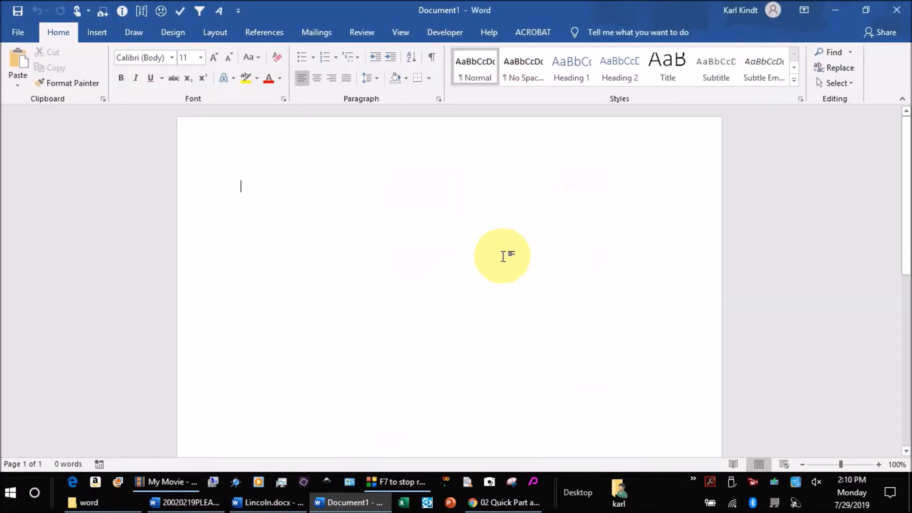
click(97, 32)
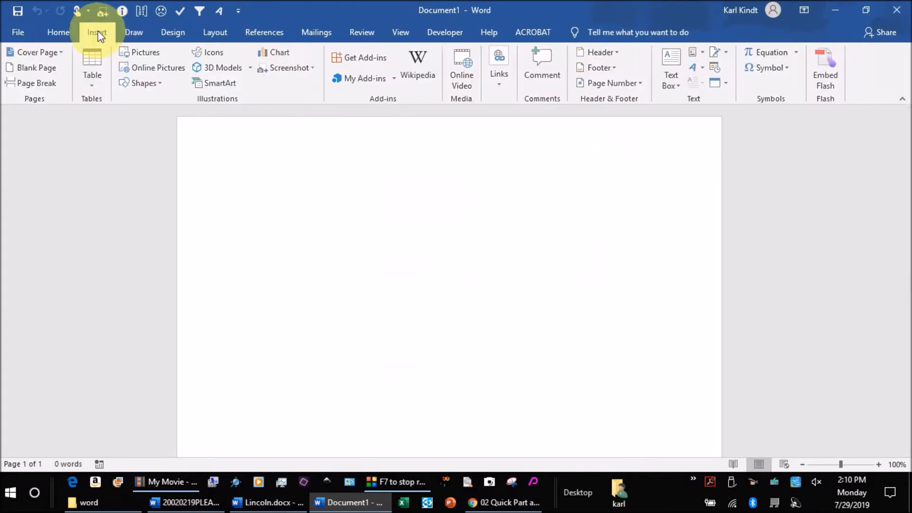
click(703, 54)
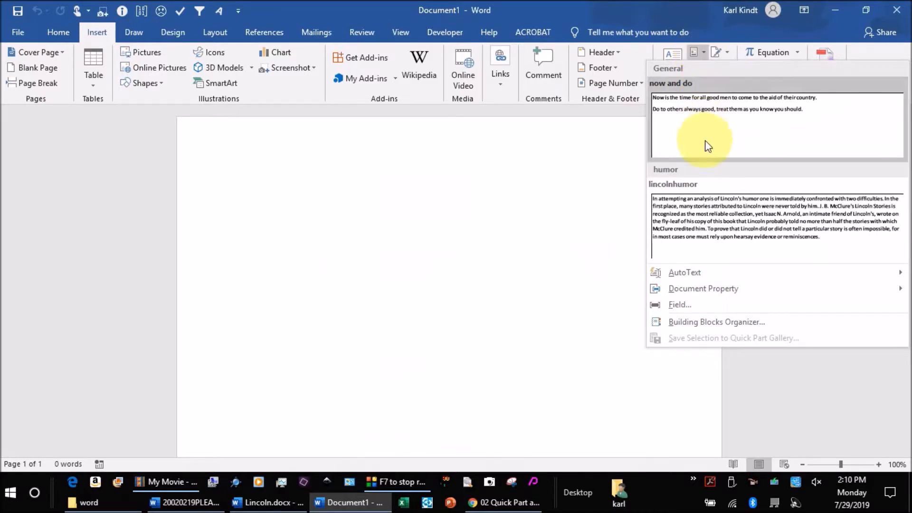
click(685, 230)
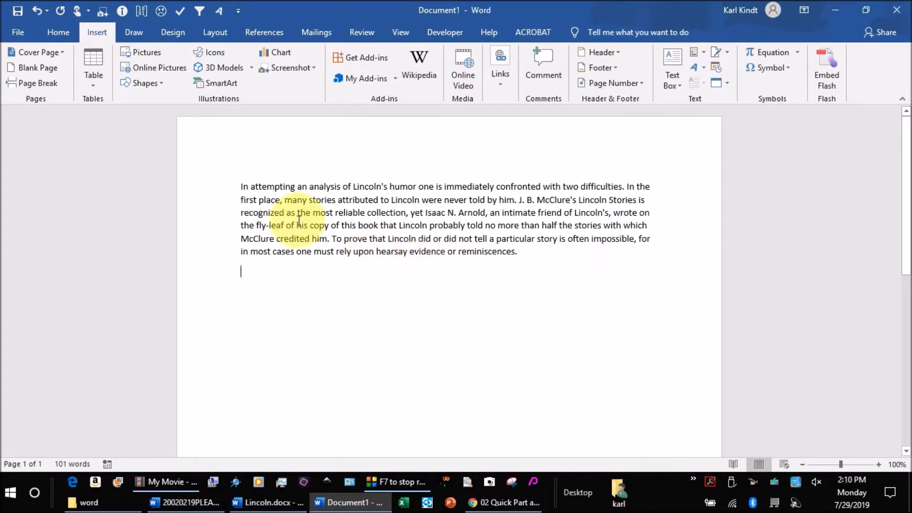
Start an AutoText building block named "In attempting" from the whole Lincoln's humor paragraph.
drag(241, 187, 559, 251)
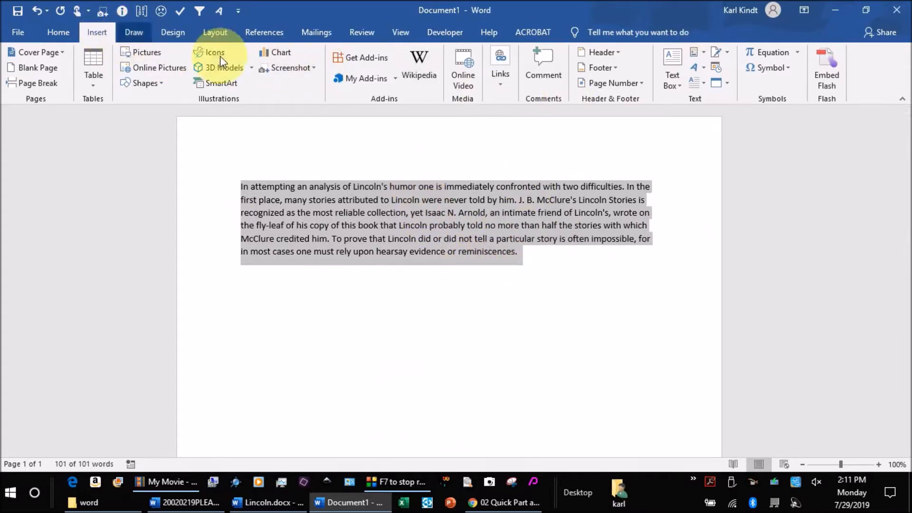
click(704, 52)
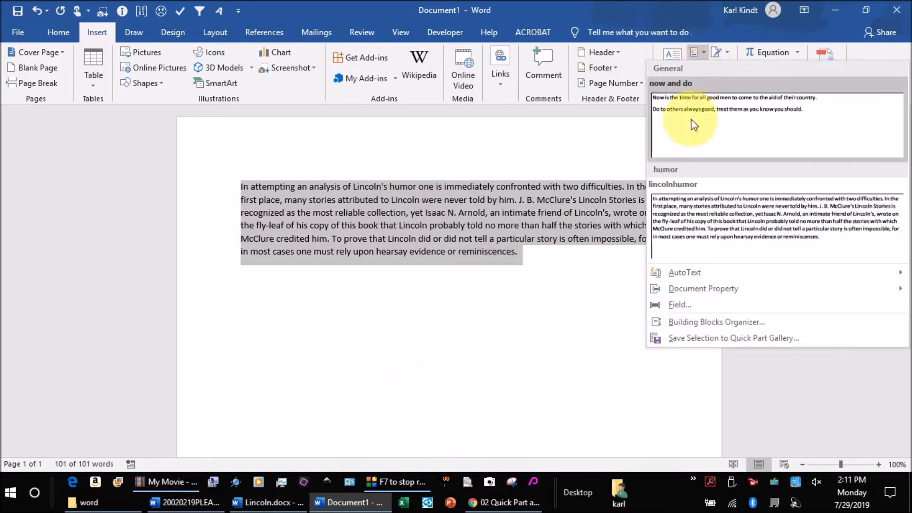
mouse_move(699, 279)
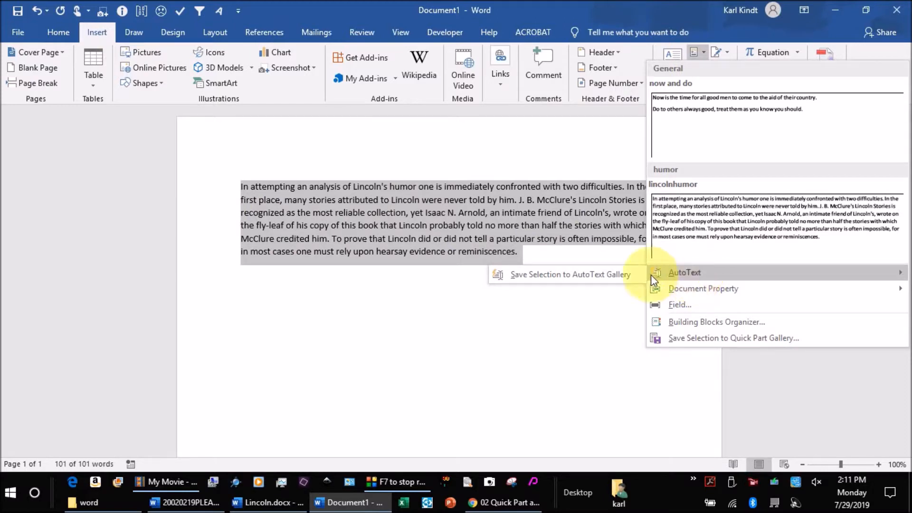
click(568, 274)
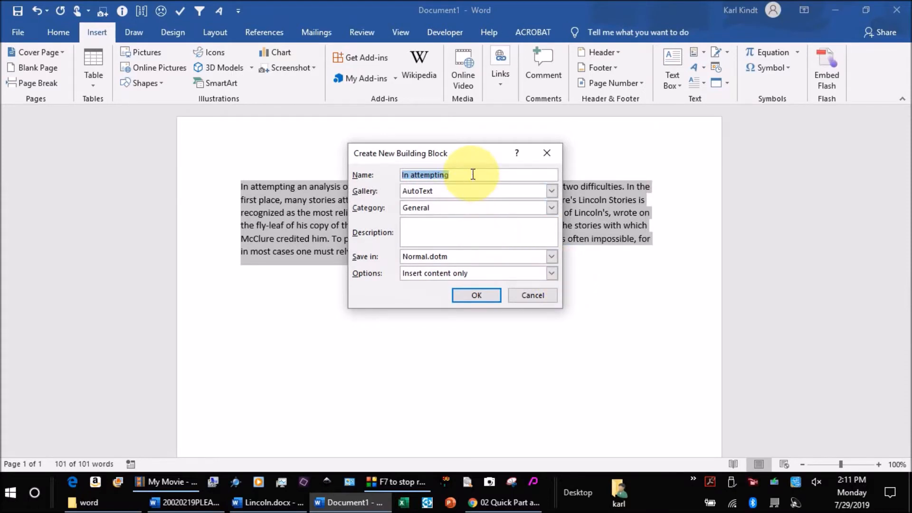
text(In )
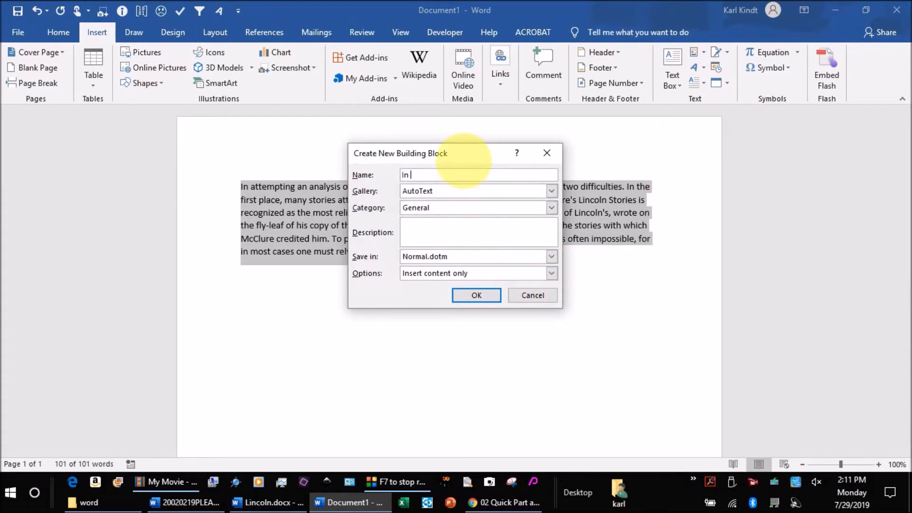
text(attempting)
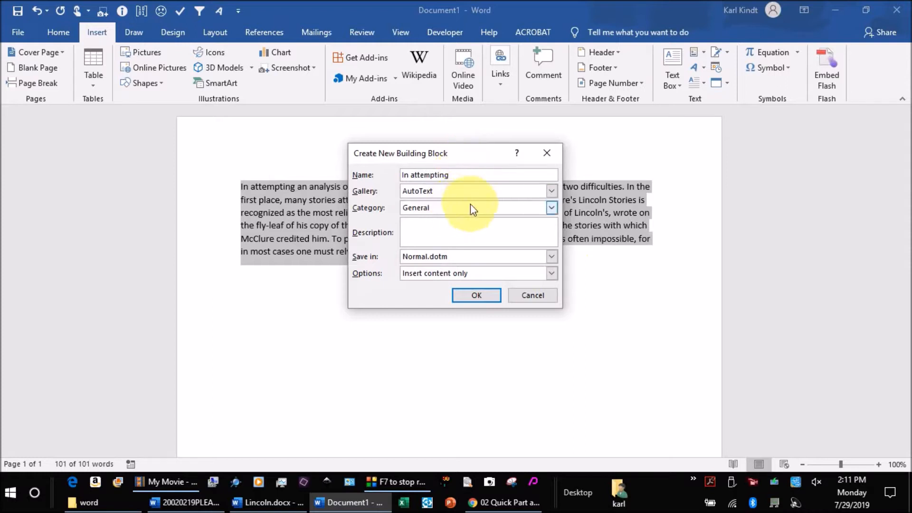
Create a new category named "humor" for the In attempting AutoText entry and save the entry.
click(552, 209)
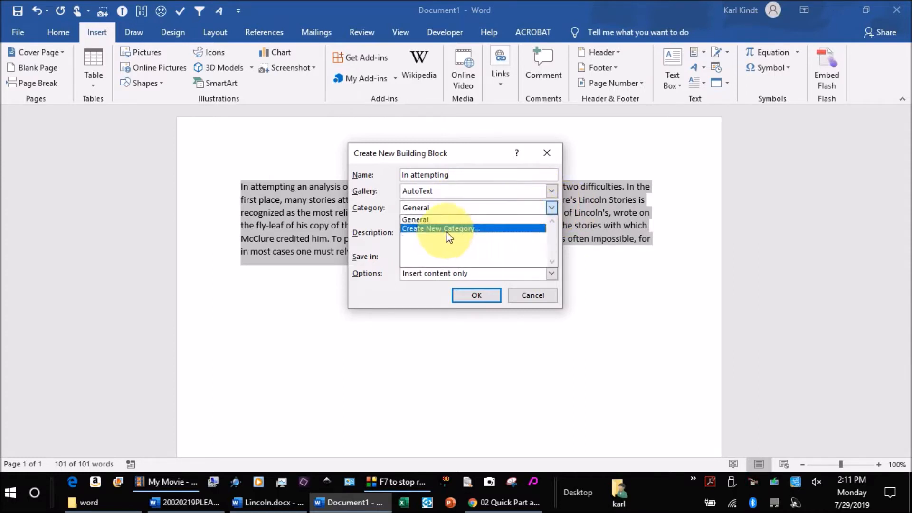
click(466, 202)
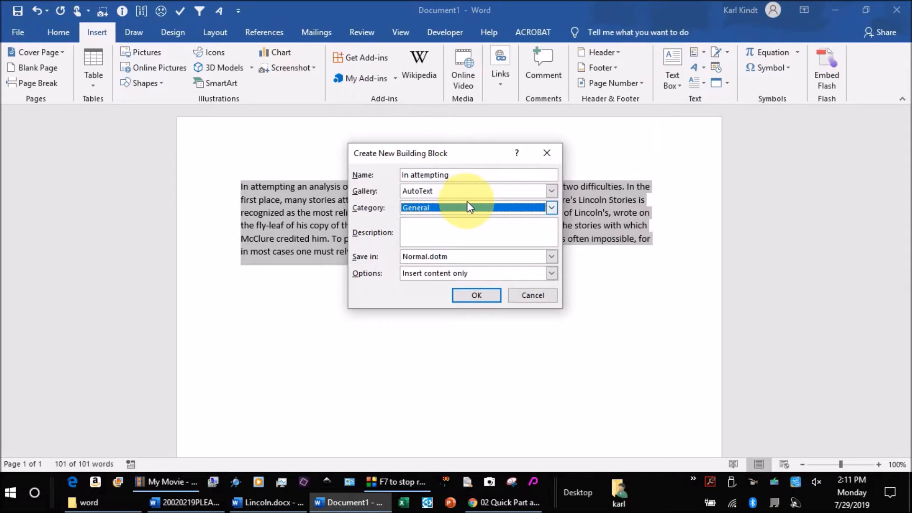
click(552, 207)
click(499, 231)
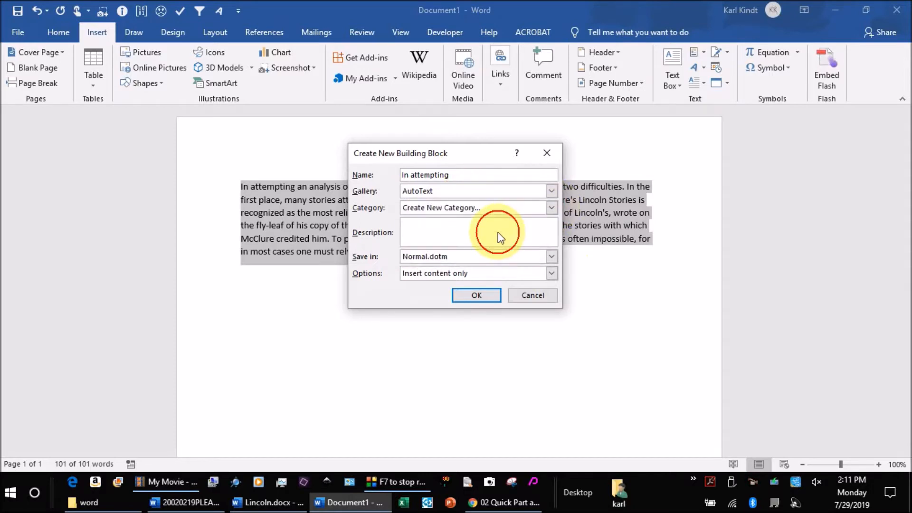
text(humor)
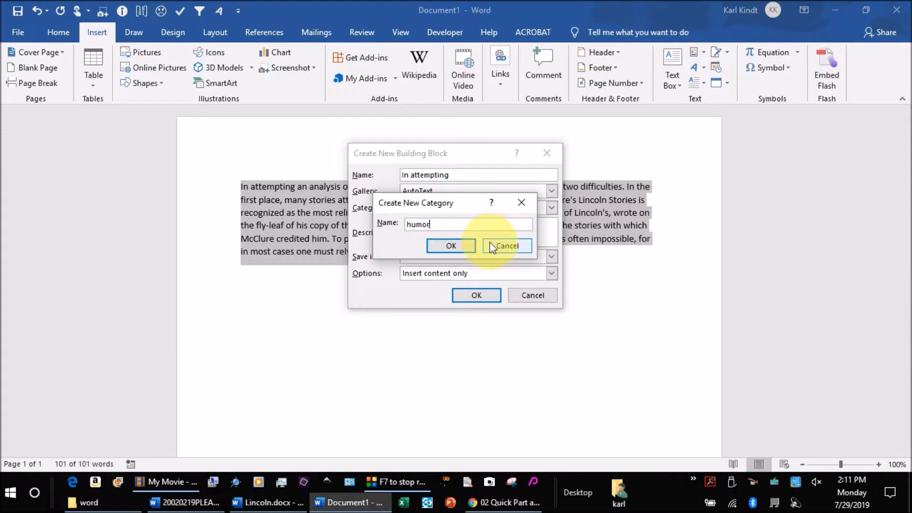
click(456, 247)
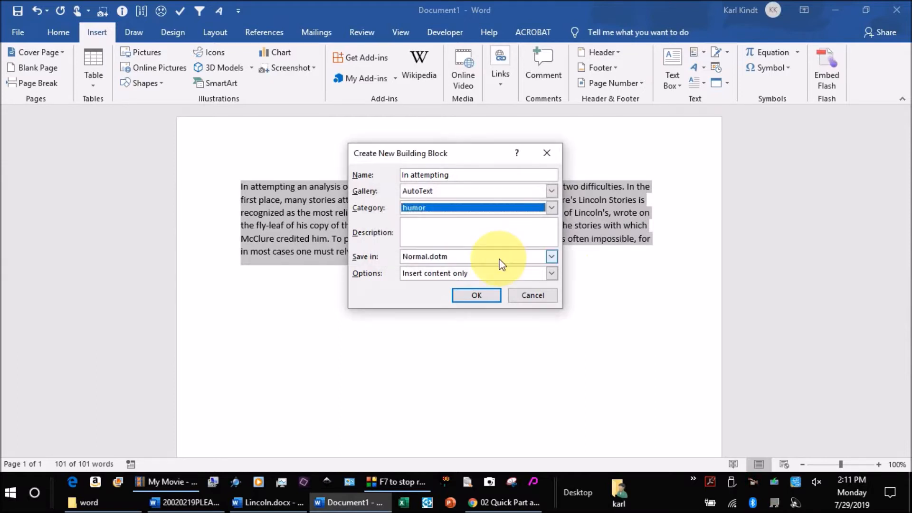
click(478, 296)
Insert the In attempting AutoText entry below the paragraph through its "In at" autocomplete suggestion, and check the entry in the AutoText gallery.
click(446, 304)
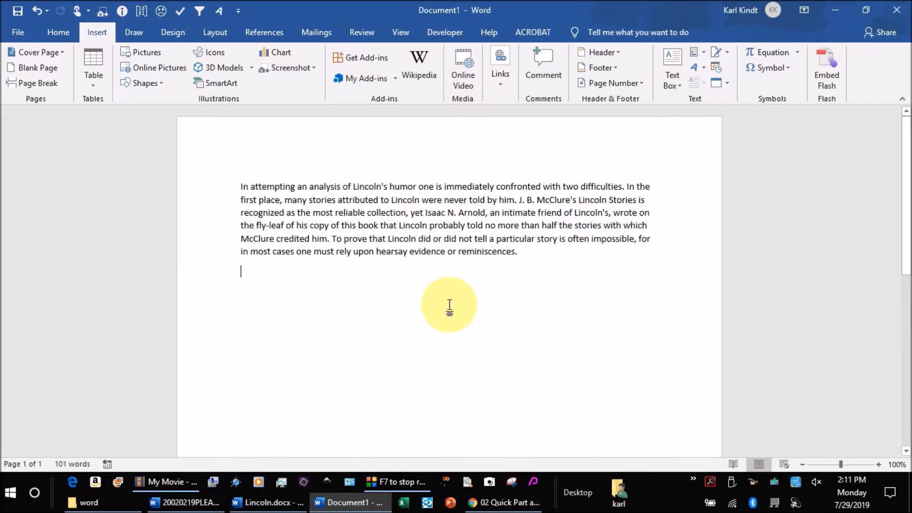
text(In at)
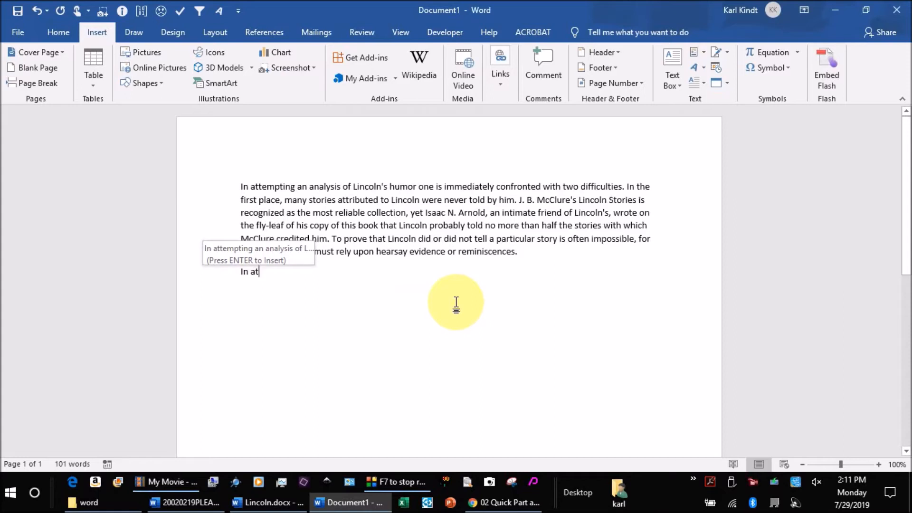
key(Return)
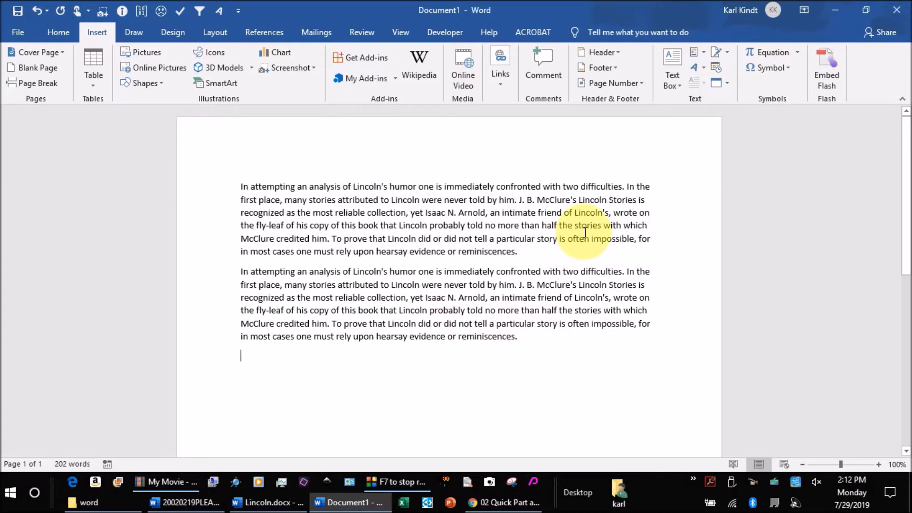
click(697, 52)
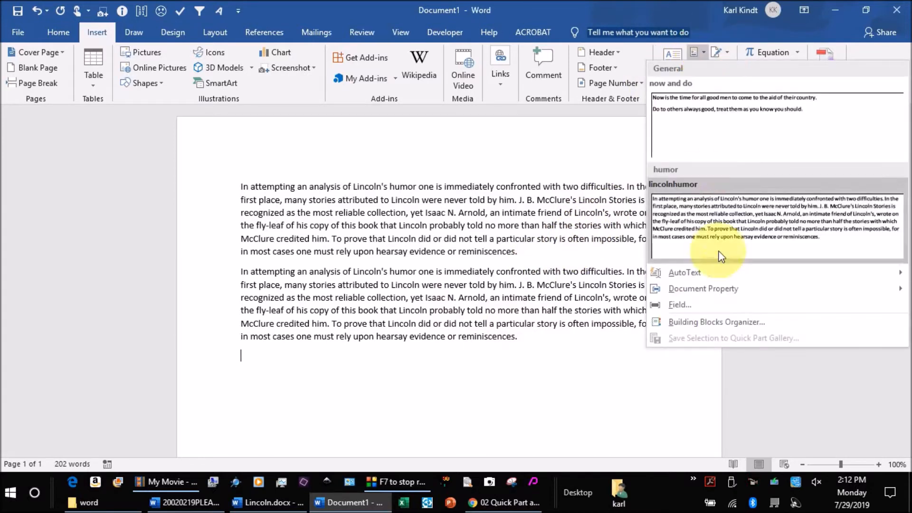
mouse_move(723, 271)
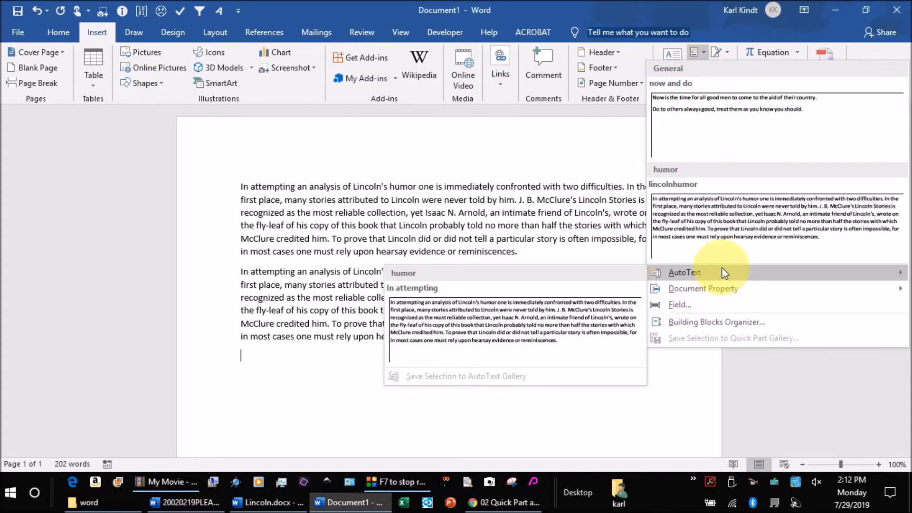
Insert the picture toot-your-horn.jpg from the Pictures folder below the second paragraph.
click(344, 291)
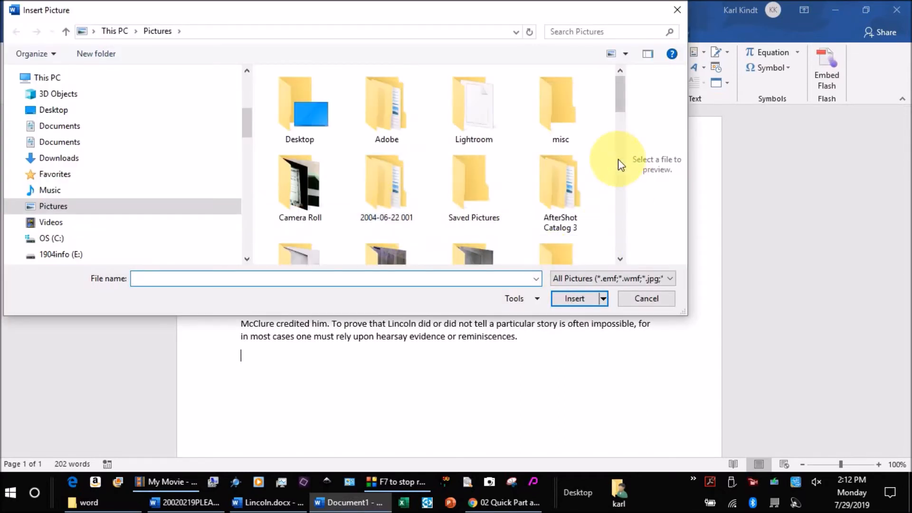
scroll(622, 119, down, 5)
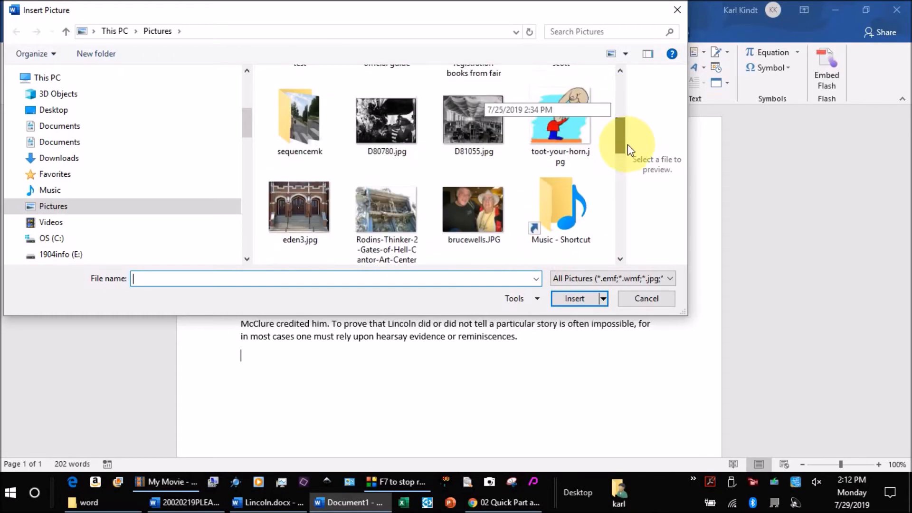
click(552, 115)
click(575, 298)
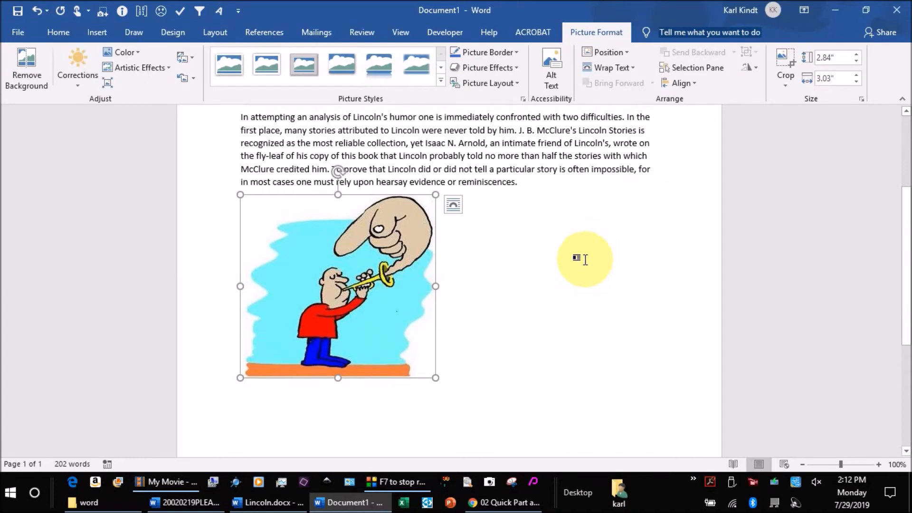
click(585, 259)
Save the second paragraph together with its picture as a Quick Part named "withgraphichumor" in the humor category.
scroll(547, 271, up, 1)
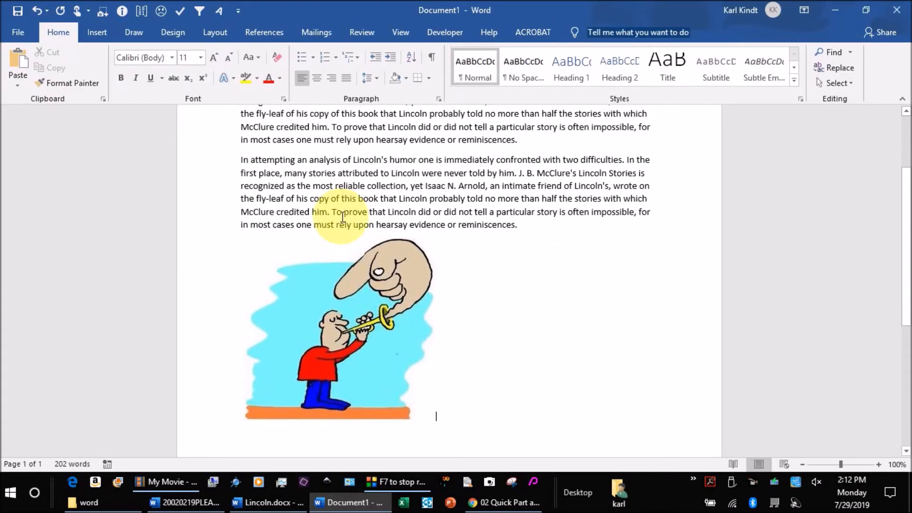
drag(237, 169, 602, 451)
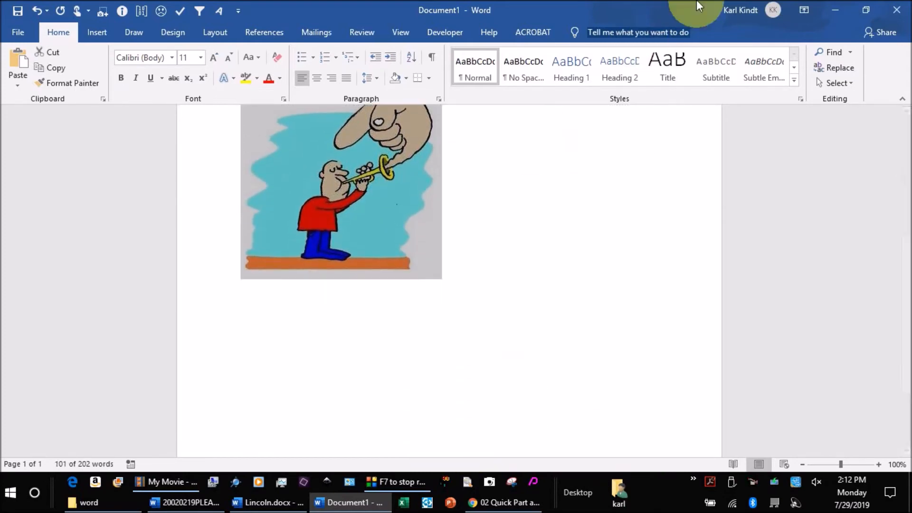
click(97, 32)
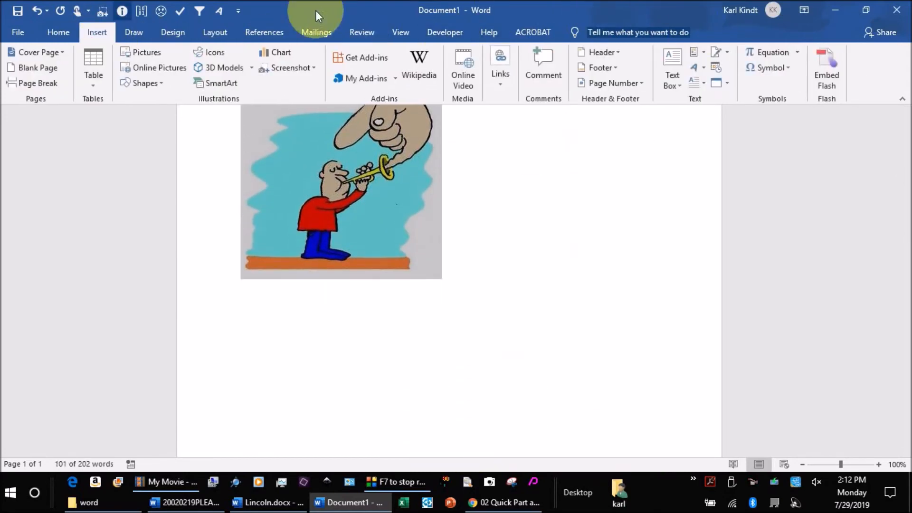
click(706, 52)
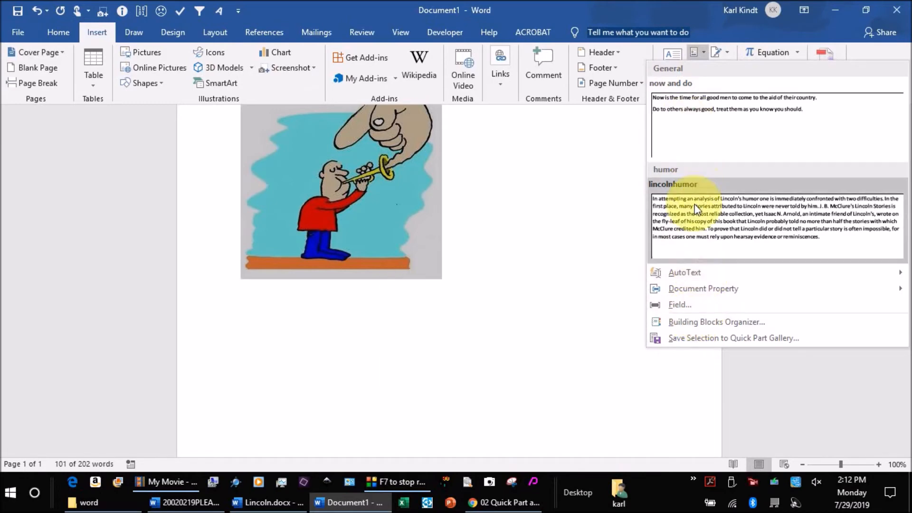
click(717, 339)
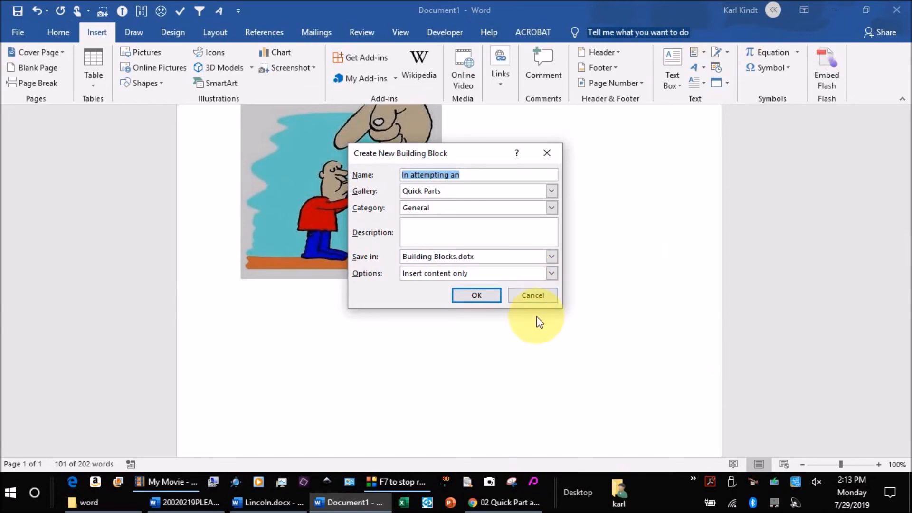
text(wit)
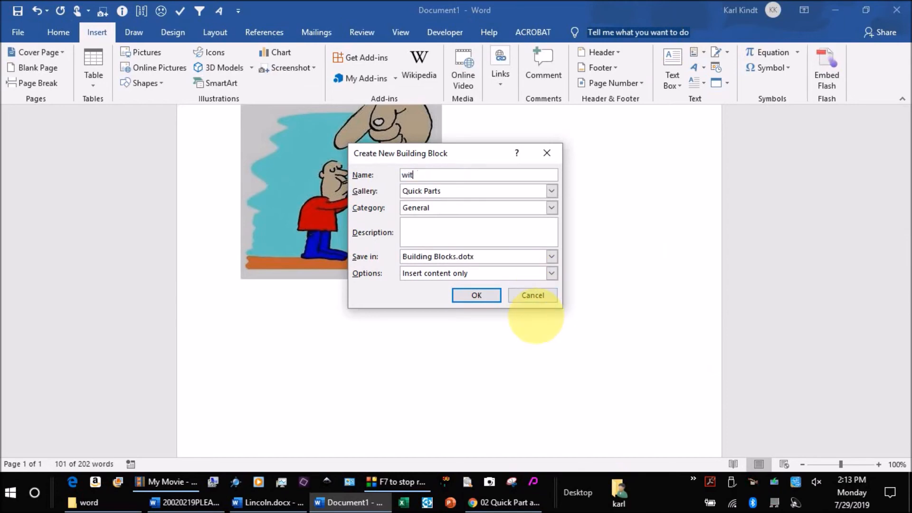
text(hgraphichumor)
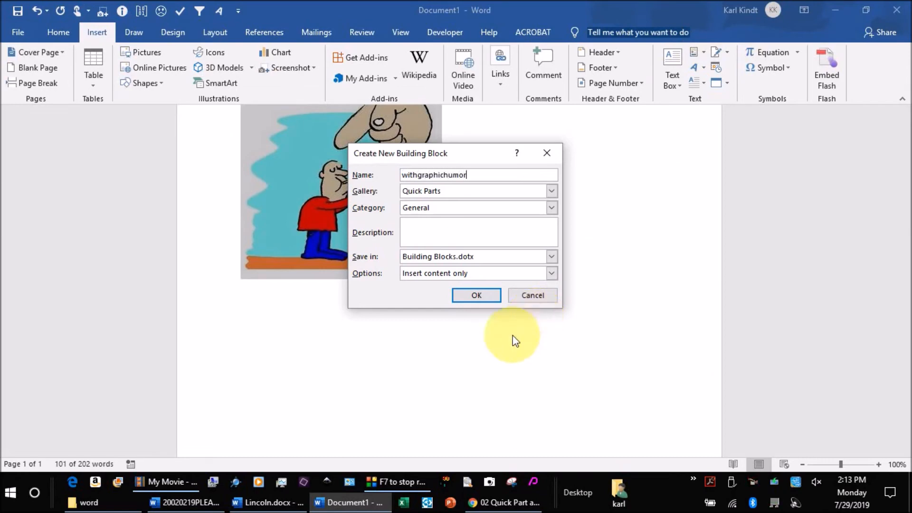
click(551, 208)
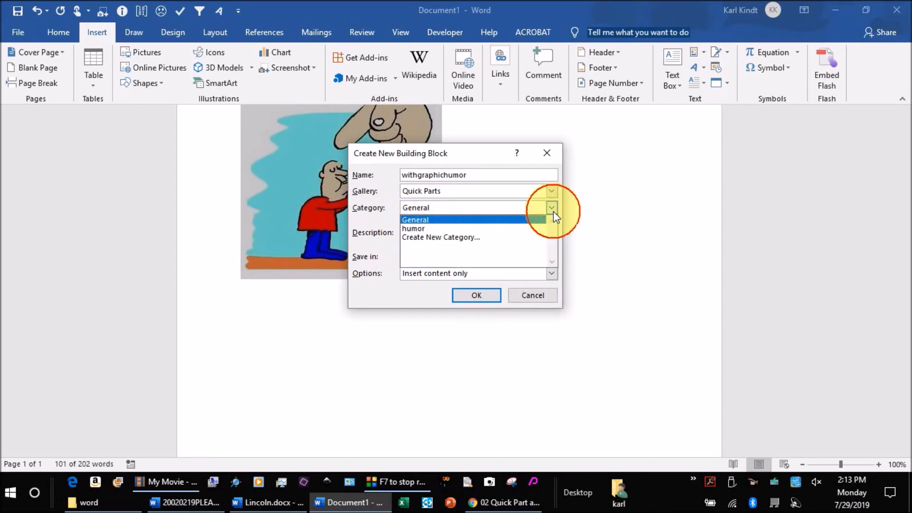
click(495, 227)
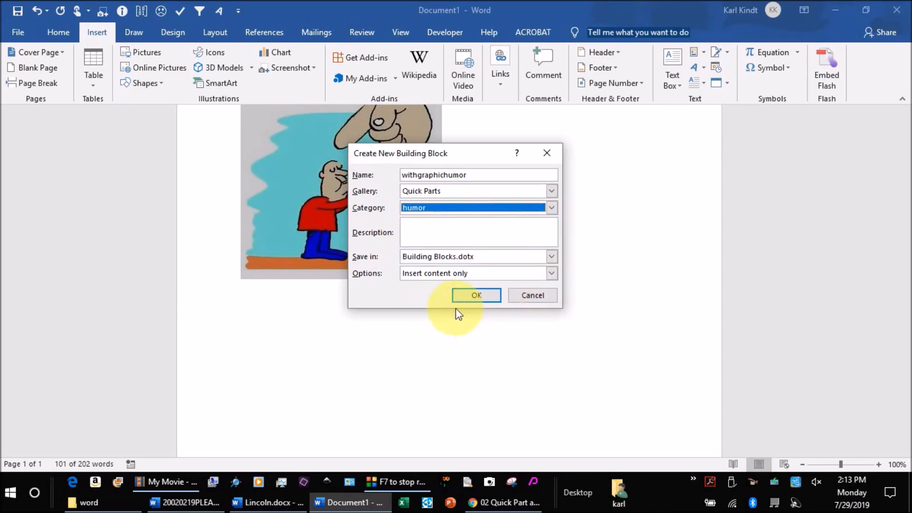
click(480, 296)
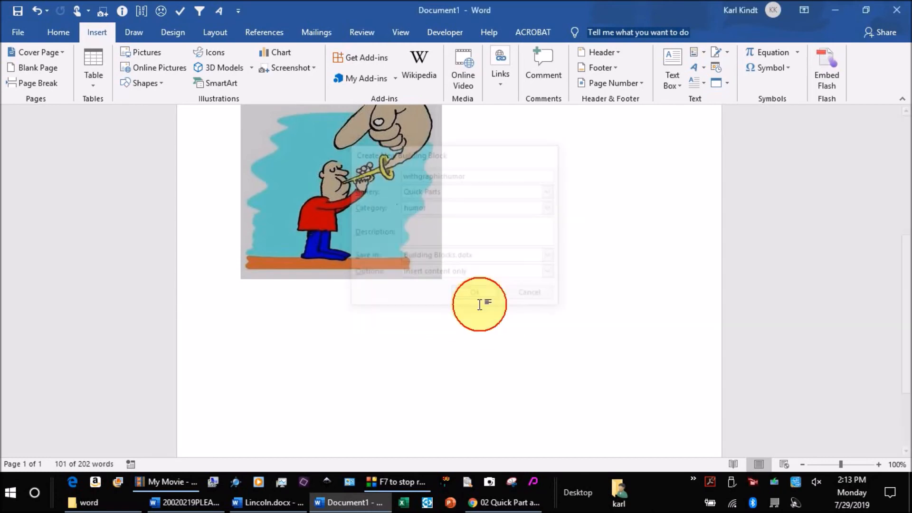
Insert the withgraphichumor quick part on a new line below the picture and review the inserted text and image.
click(442, 314)
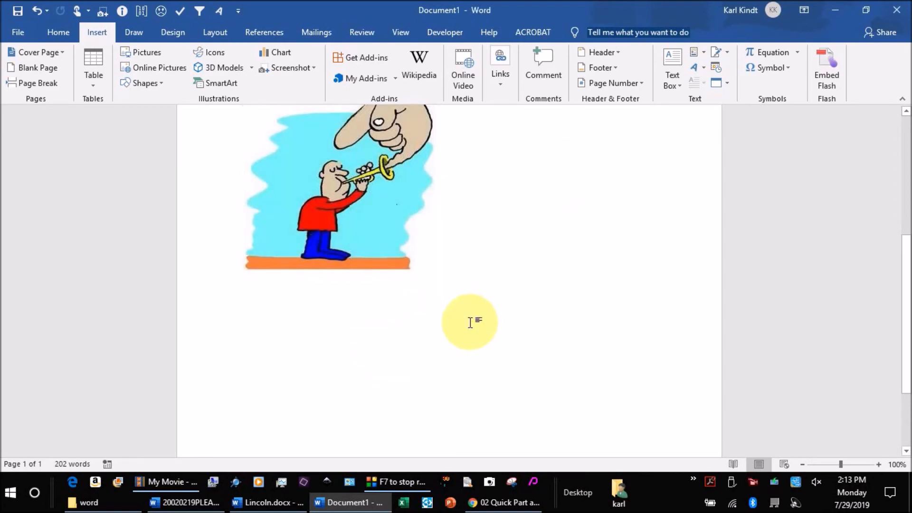
key(Return)
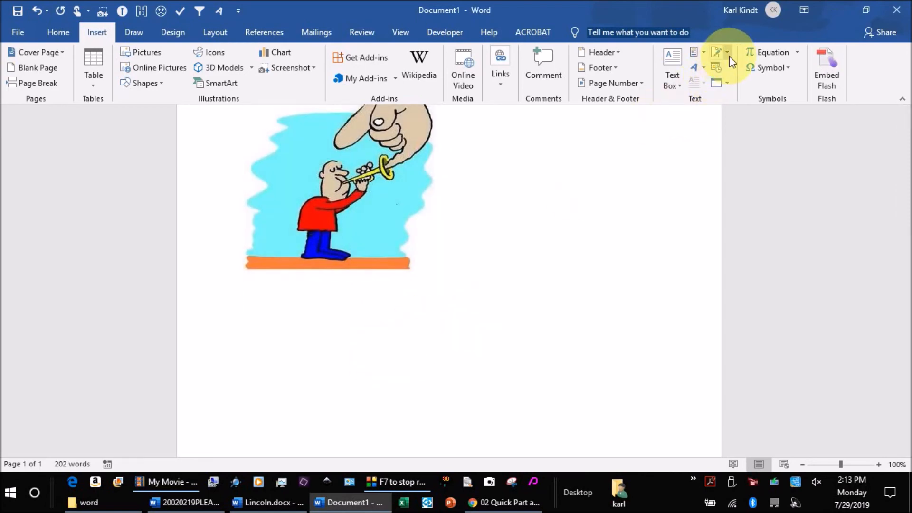
click(705, 49)
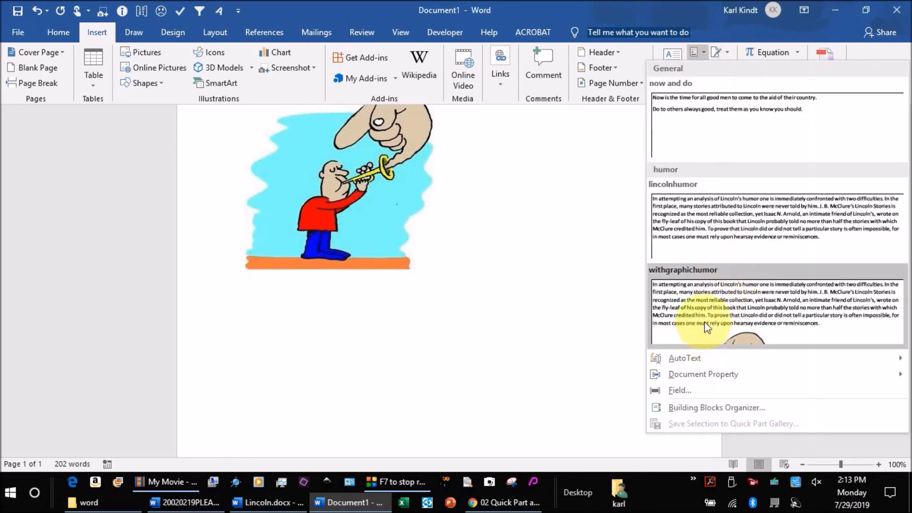
click(705, 338)
scroll(567, 203, up, 10)
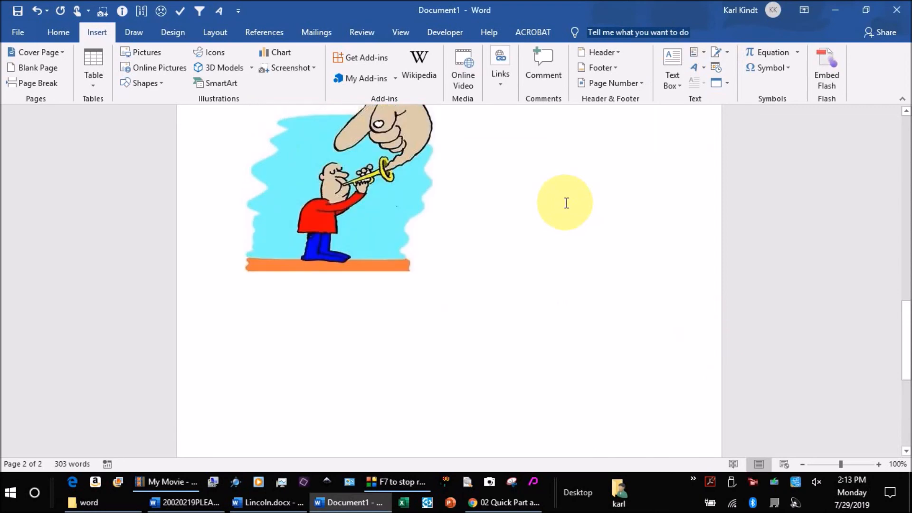
scroll(565, 203, up, 4)
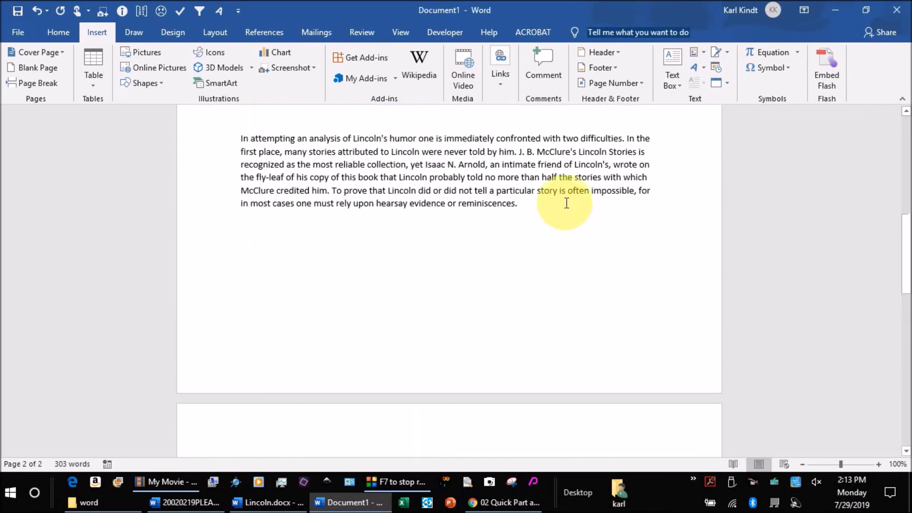
scroll(405, 247, down, 2)
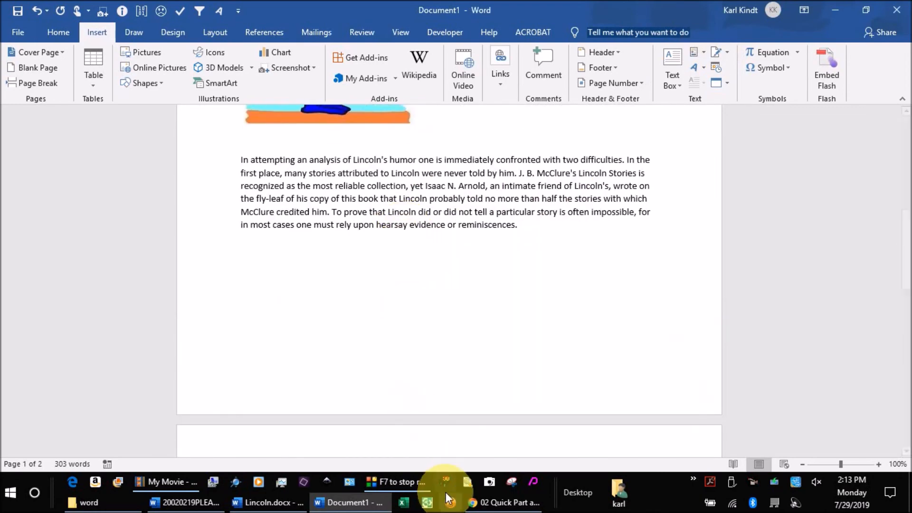
scroll(393, 351, down, 2)
scroll(406, 169, up, 8)
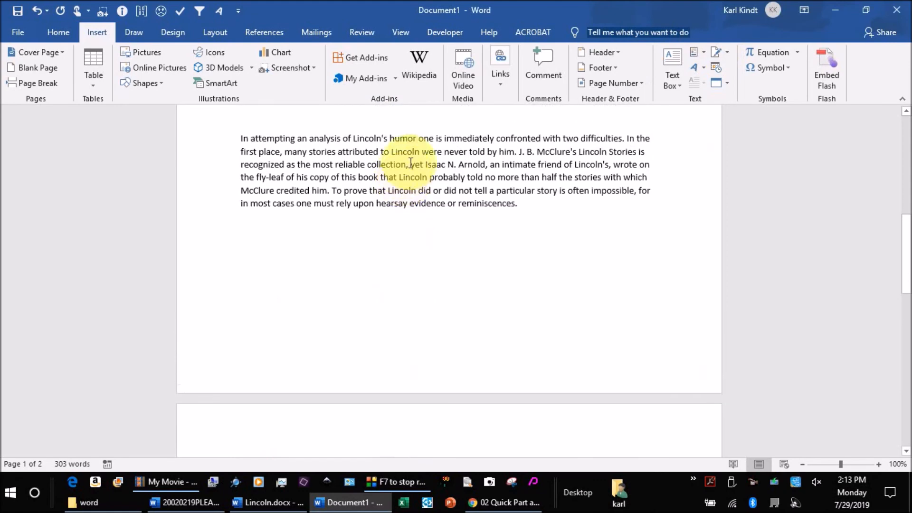
Select the words "In attempting an analysis of Lincoln's humor one is" at the start of the second paragraph.
scroll(474, 185, up, 3)
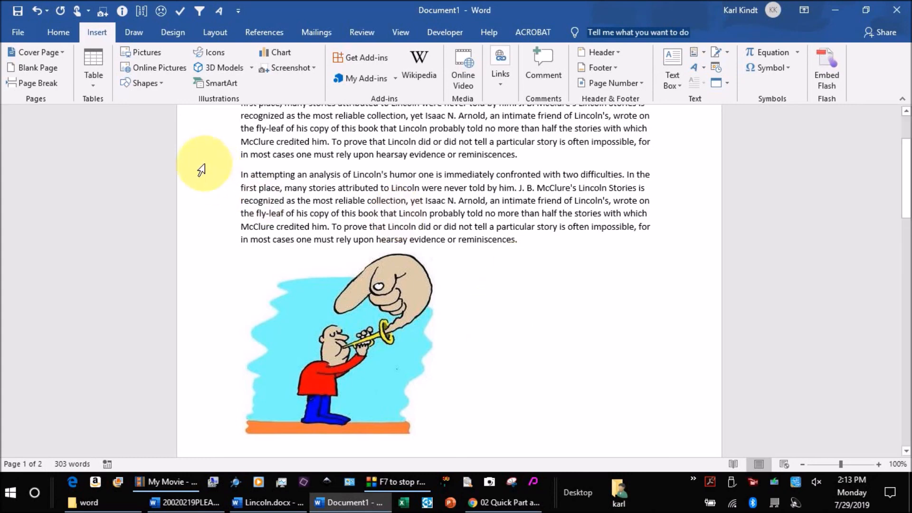
drag(240, 175, 445, 178)
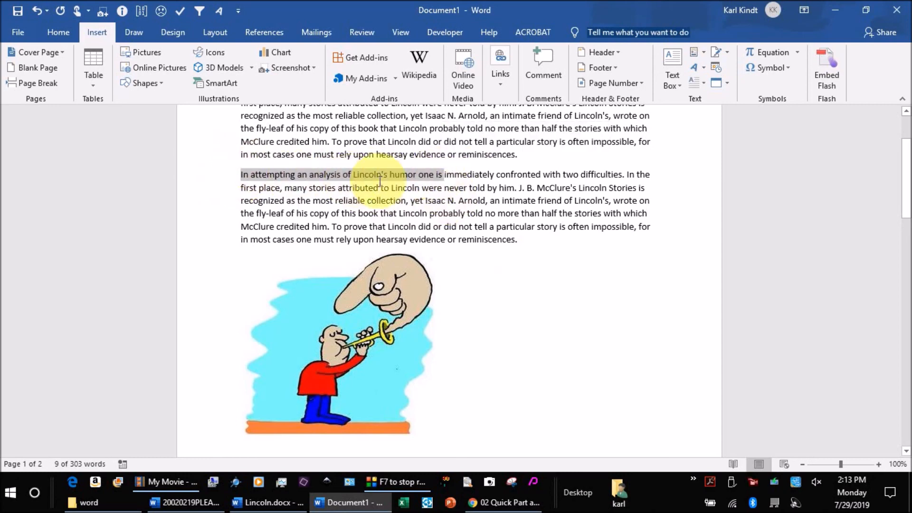